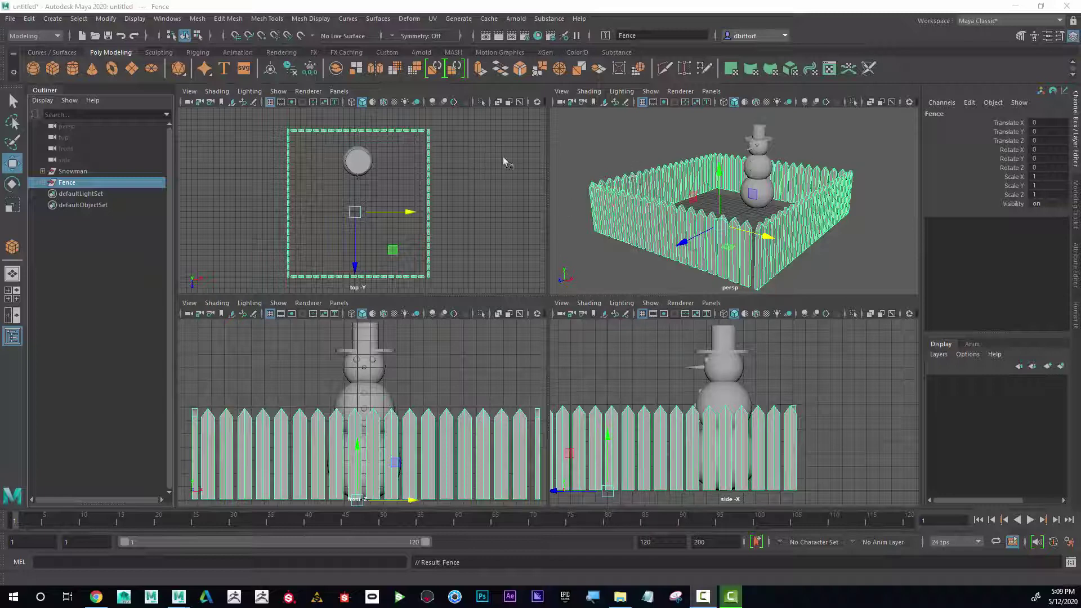
Step: Create a polygon plane at the center of the scene as the ground
click(55, 20)
mouse_move(82, 58)
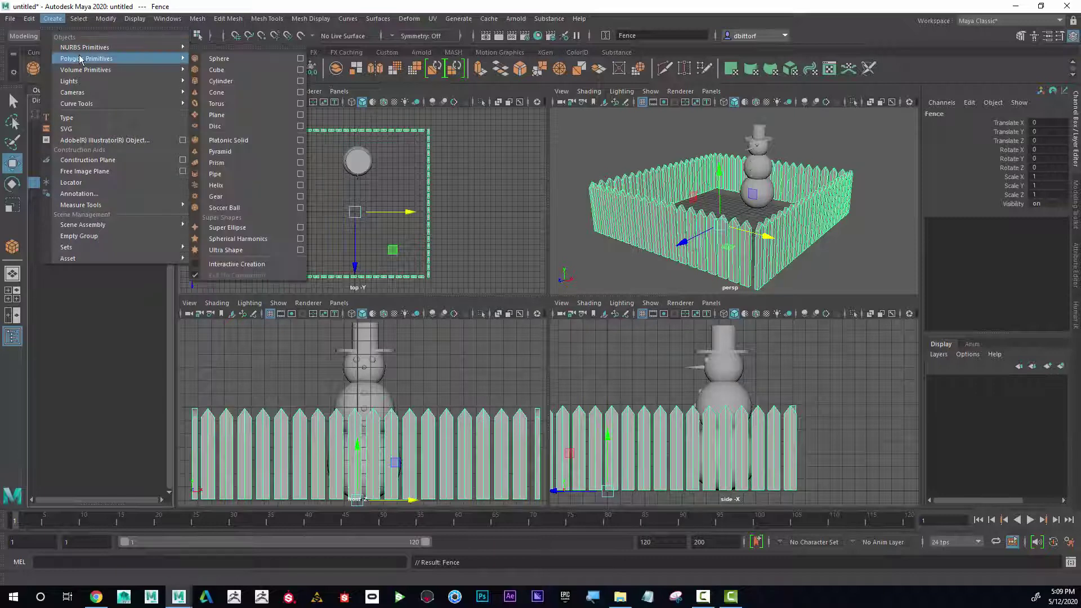
click(263, 114)
alt+drag(778, 182, 724, 225)
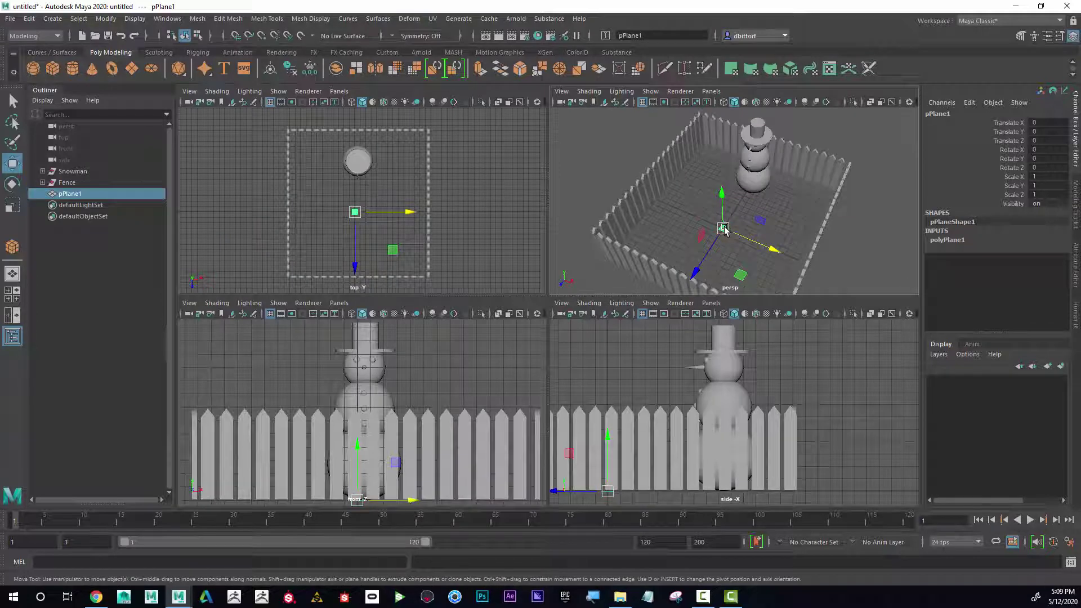
Step: Scale the plane uniformly to about 76.4 so it extends well beyond the fence on all sides
click(12, 205)
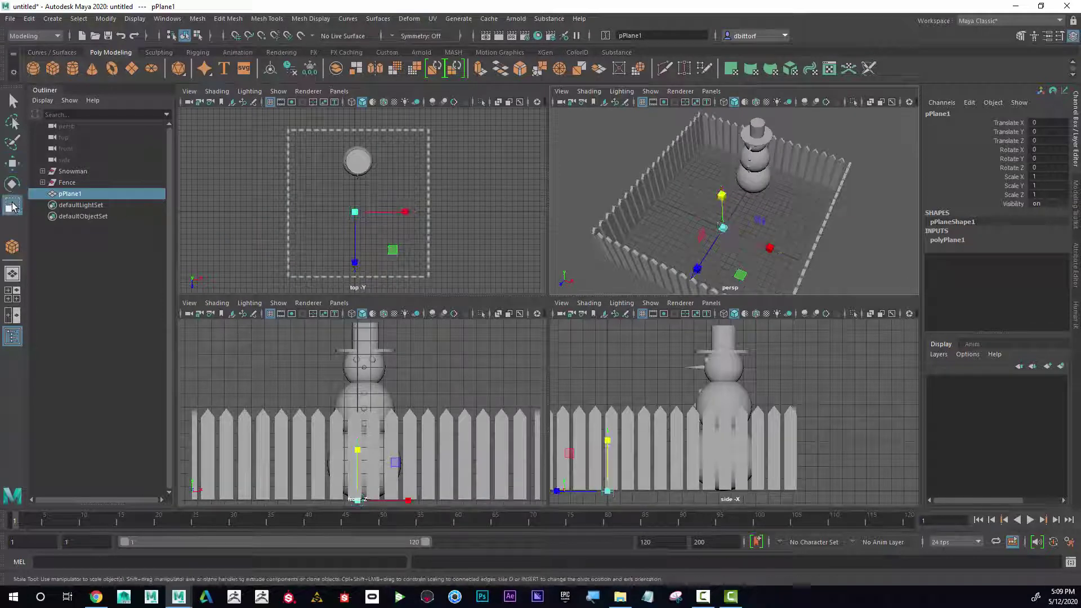
drag(726, 232, 1011, 285)
alt+right_drag(748, 225, 611, 211)
alt+drag(636, 206, 658, 174)
alt+right_drag(658, 174, 785, 212)
drag(728, 219, 798, 232)
alt+middle_drag(823, 224, 816, 202)
alt+drag(816, 201, 724, 180)
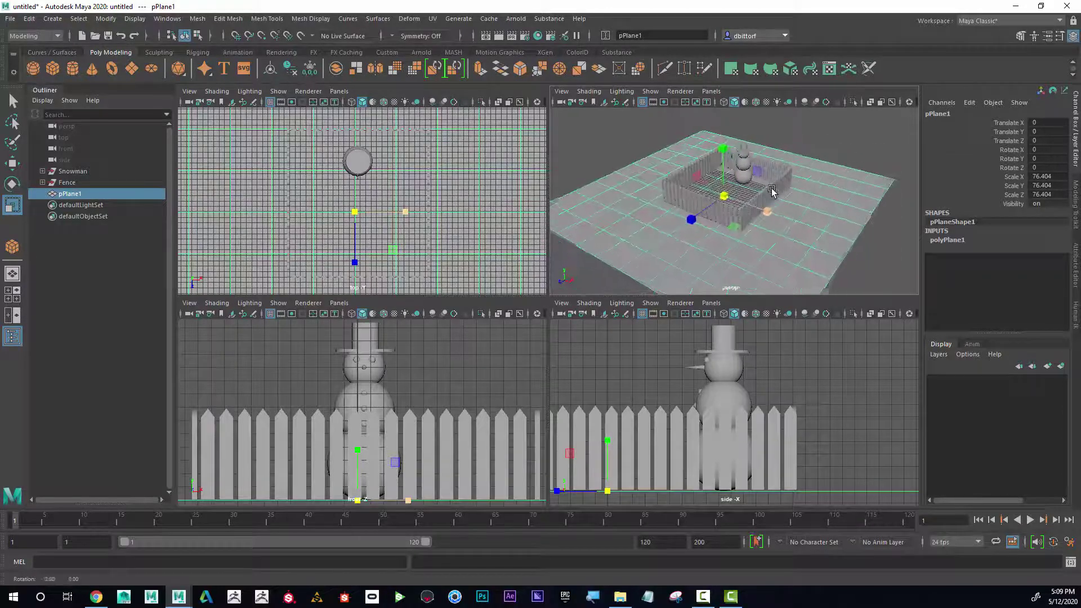
key(r)
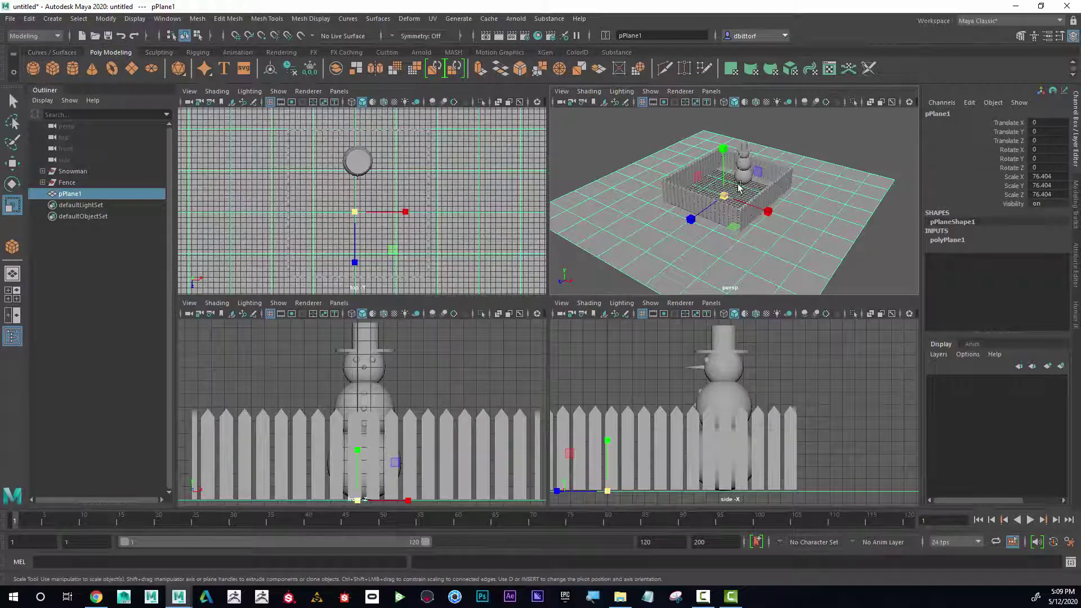
Step: Maximize the perspective view and set the plane's Subdivisions Width and Subdivisions Height to 30
key(space)
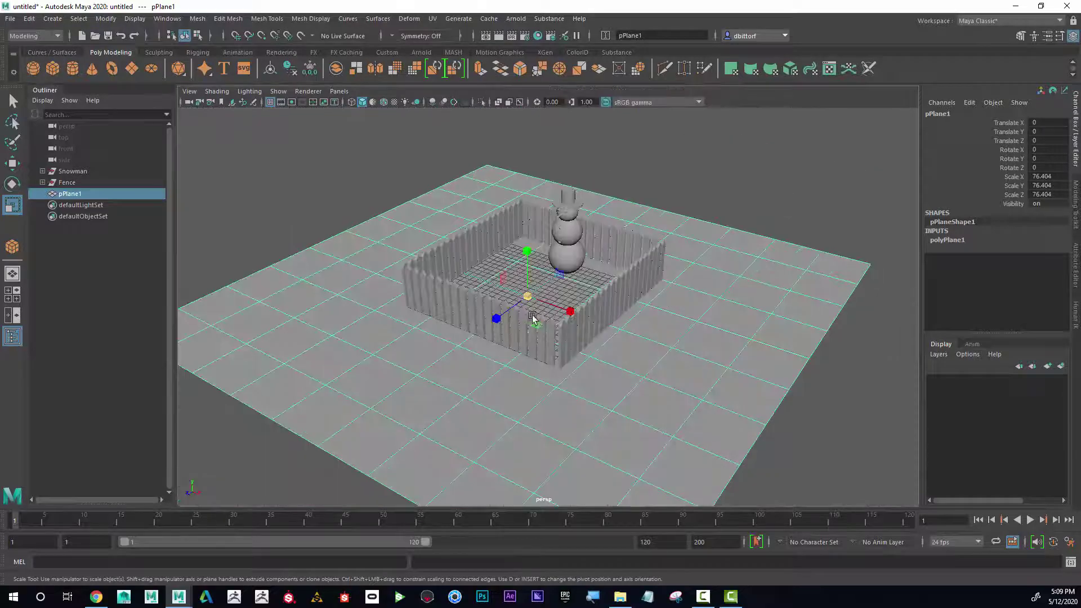
alt+drag(532, 317, 685, 314)
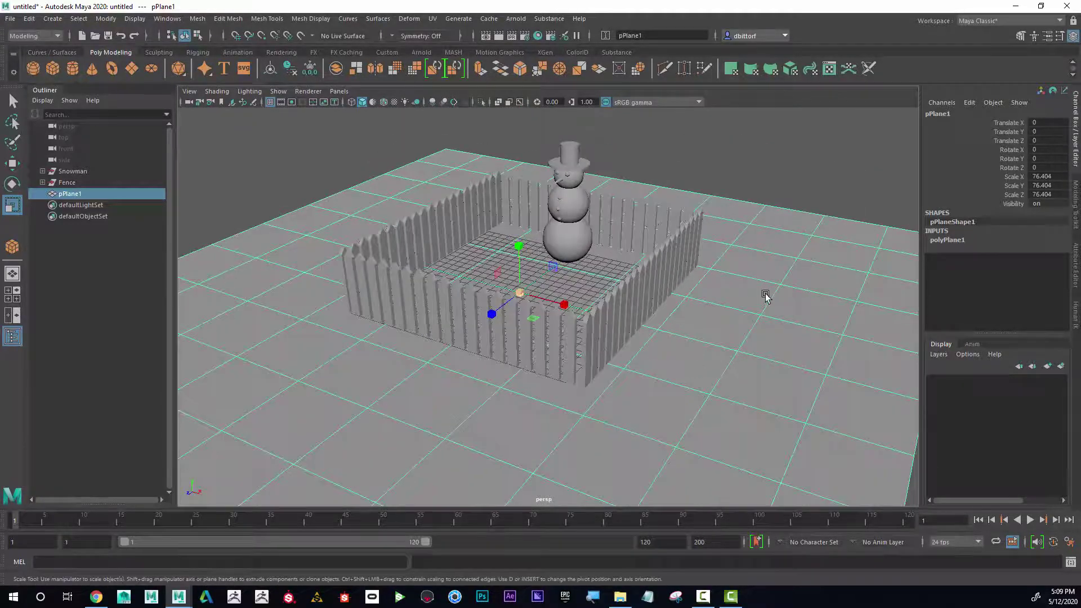
alt+drag(765, 296, 662, 381)
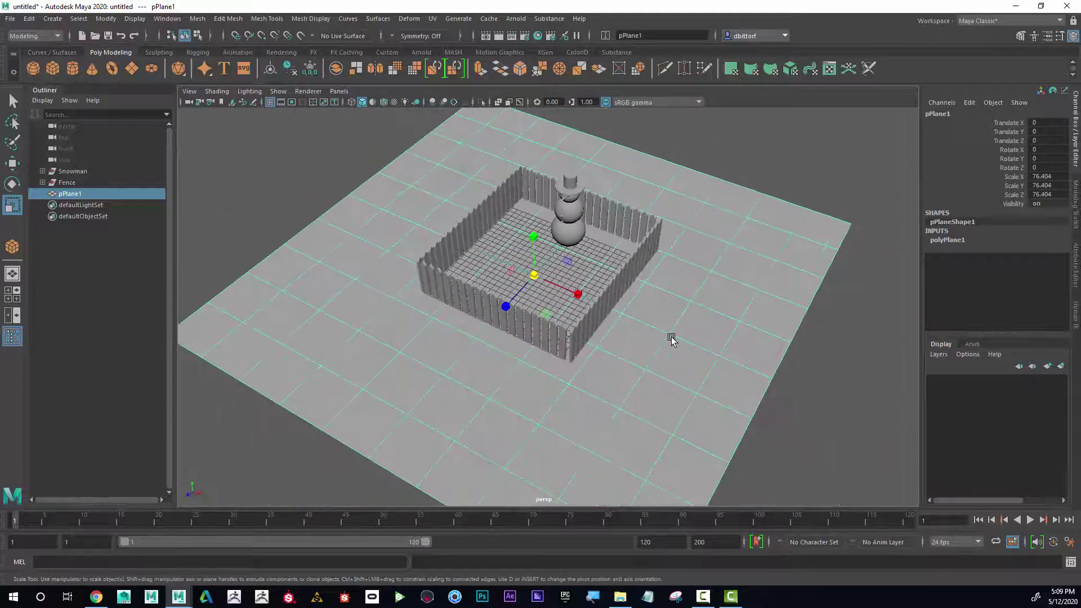
mouse_move(706, 276)
alt+mouse_down()
mouse_move(634, 299)
mouse_move(708, 289)
alt+mouse_up()
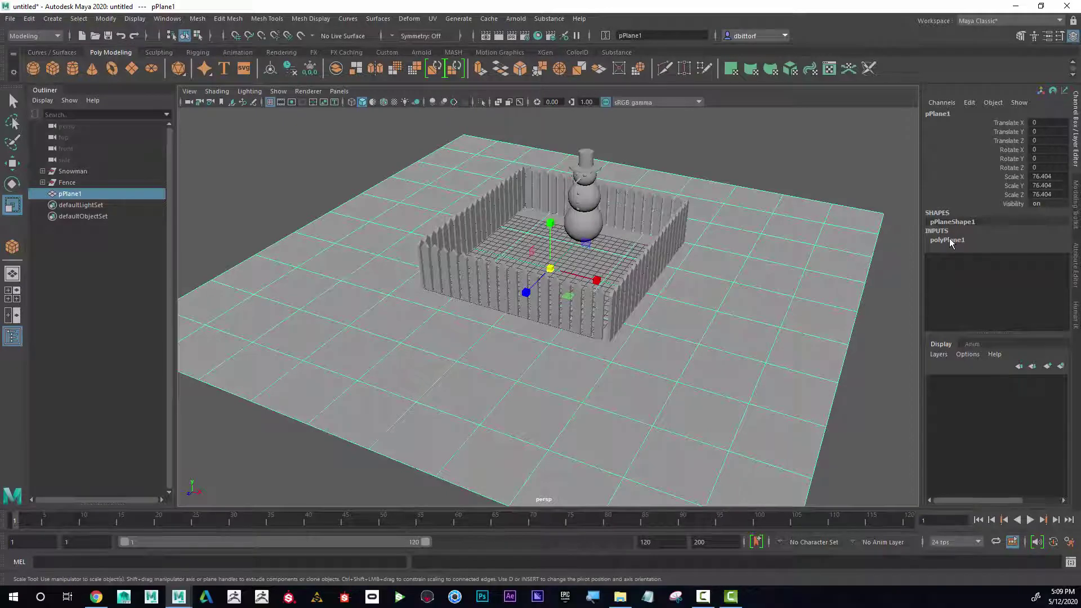
click(948, 240)
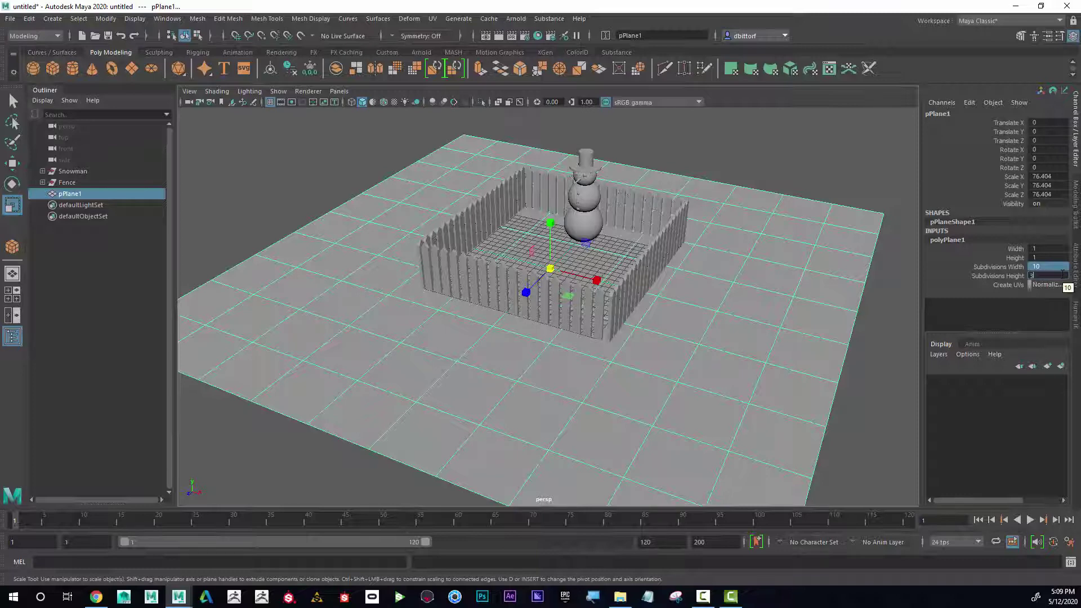
key(Return)
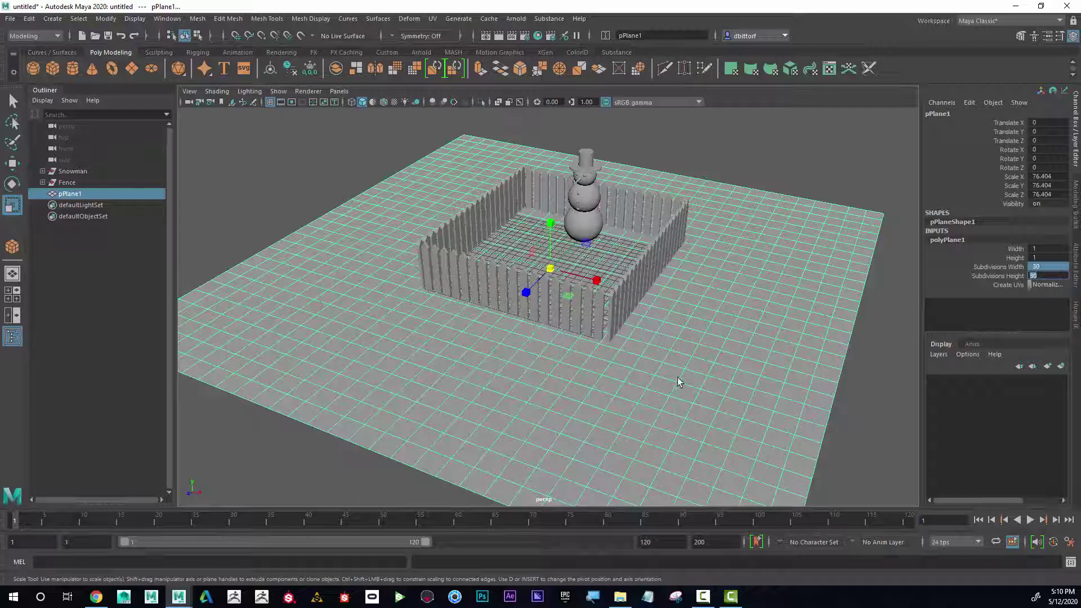
Step: Switch the ground plane to face selection and try picking faces on the open ground outside the fence
right_click(712, 371)
click(710, 316)
click(722, 387)
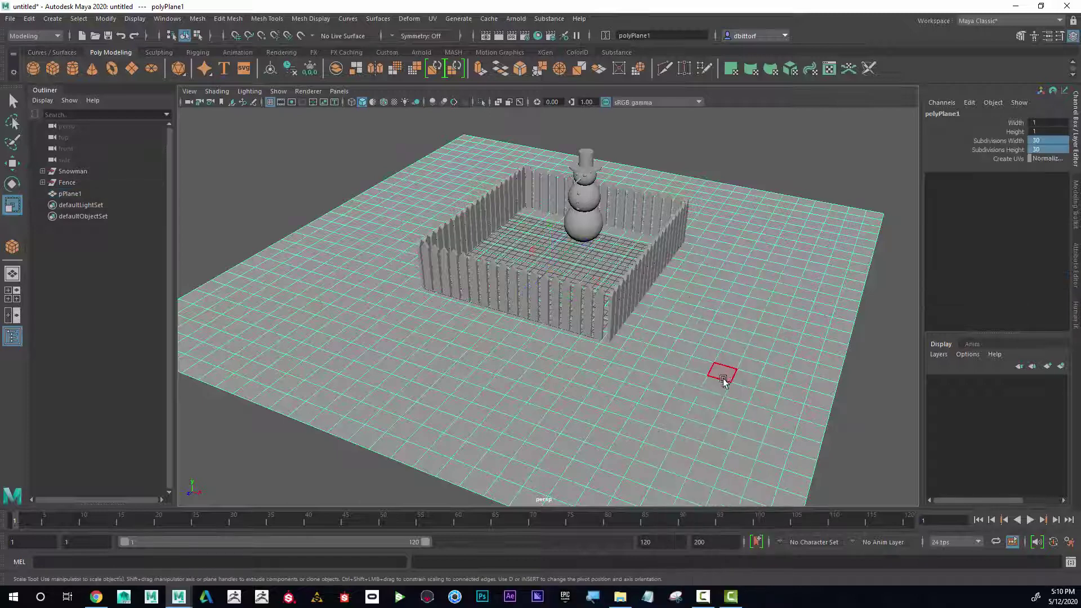
click(723, 384)
click(732, 367)
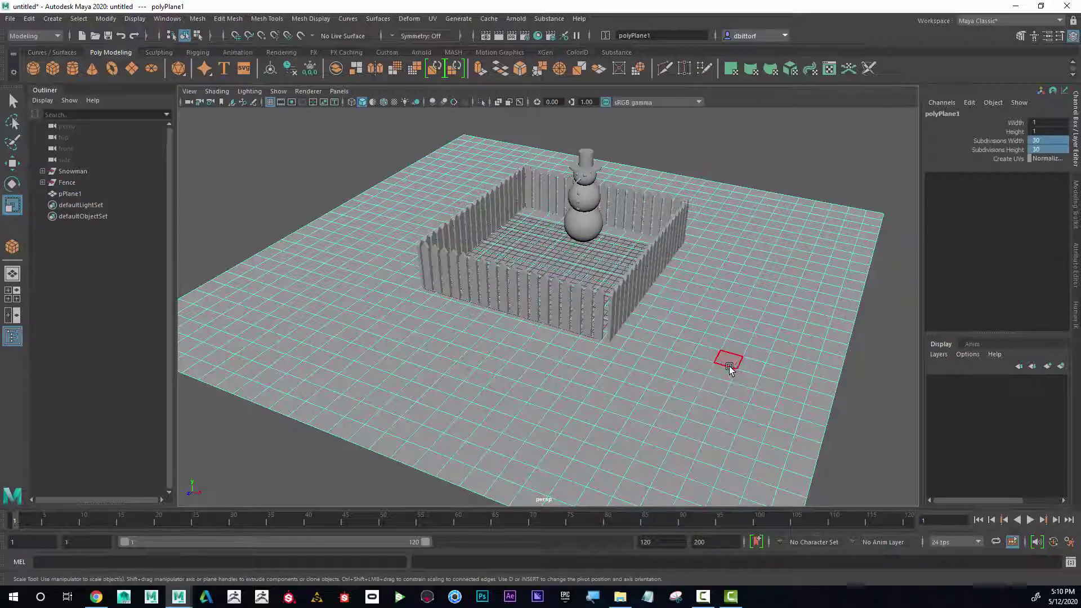
alt+middle_drag(713, 330, 713, 288)
alt+right_drag(713, 288, 757, 309)
Step: Switch the plane to vertex selection, try raising a single vertex outside the fence, and undo the move
right_click(731, 310)
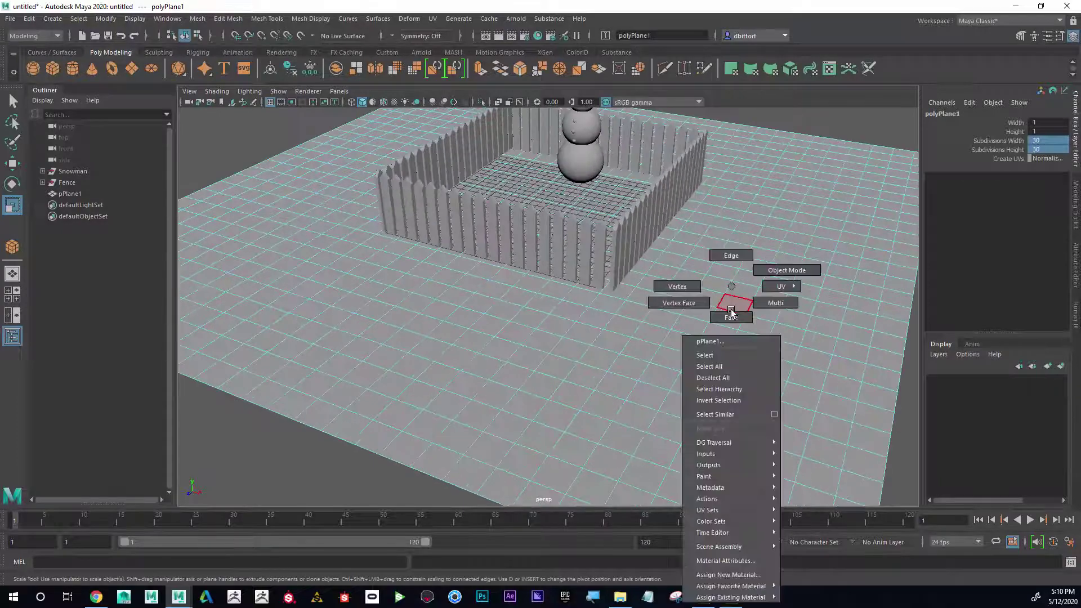
click(677, 287)
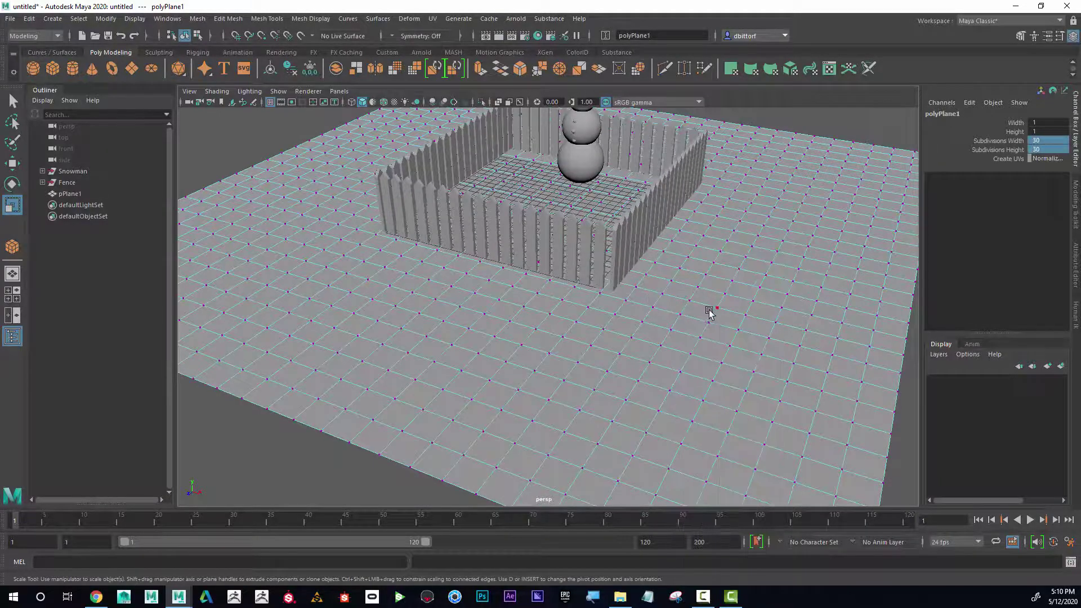
click(718, 308)
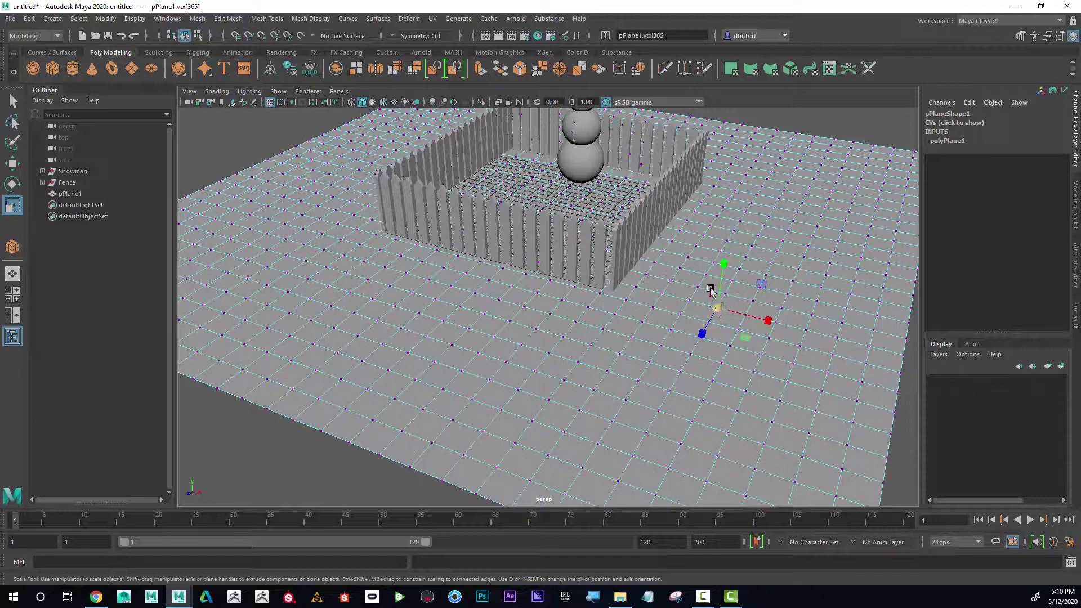
key(w)
drag(721, 265, 715, 197)
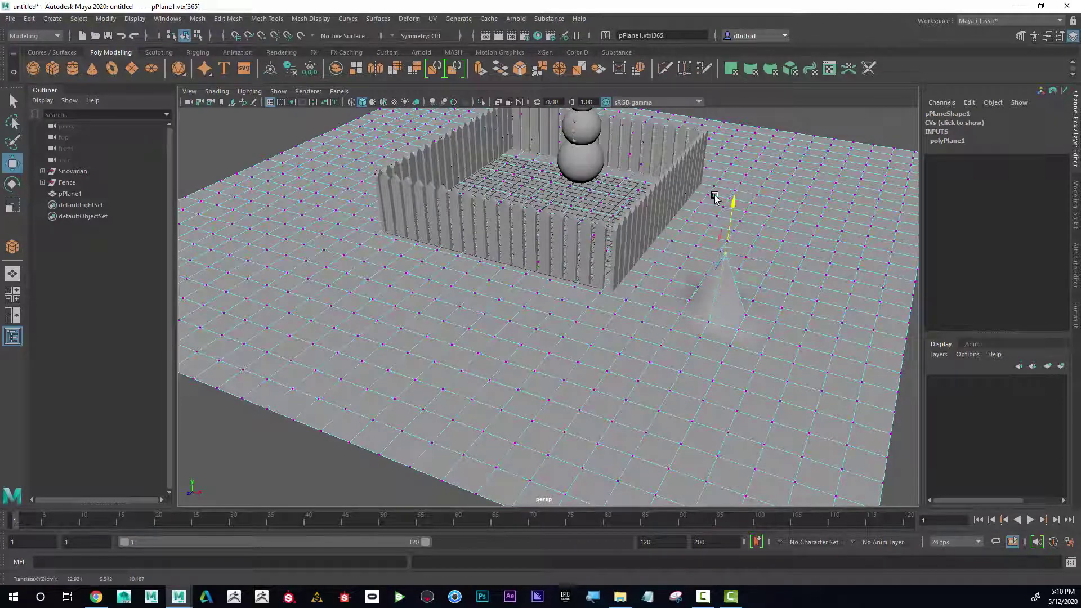
key(ctrl+z)
Step: Try moving a block of vertices on the open ground outside the fence, and undo the change
drag(680, 261, 735, 319)
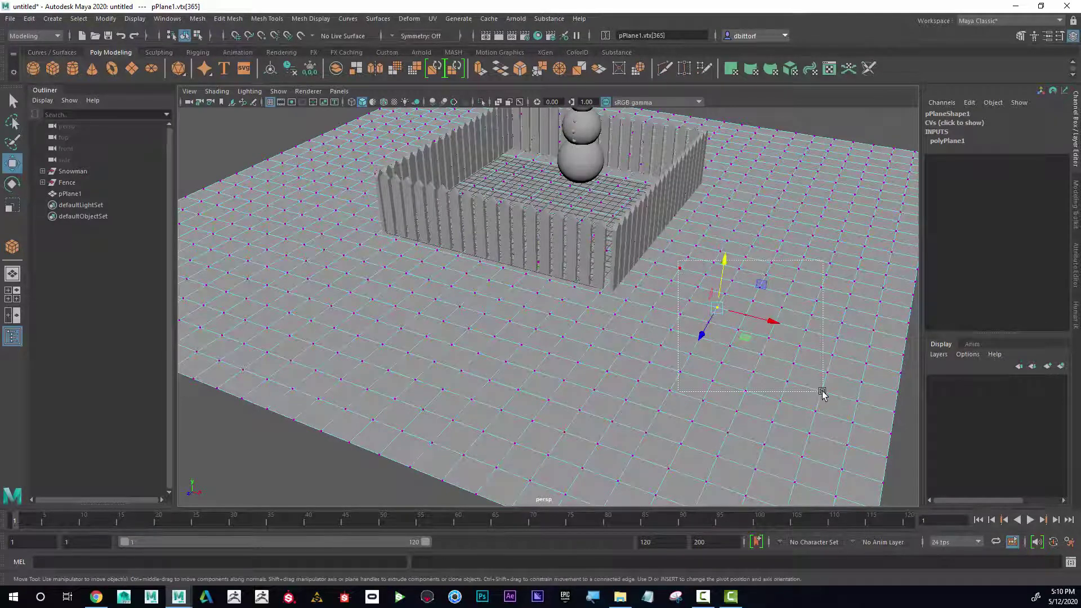
drag(822, 391, 822, 392)
mouse_move(754, 254)
mouse_down()
mouse_move(760, 223)
mouse_move(755, 284)
mouse_move(754, 246)
mouse_move(767, 271)
mouse_move(709, 269)
mouse_move(731, 265)
mouse_move(707, 289)
mouse_move(716, 255)
mouse_move(735, 256)
mouse_up()
key(ctrl+z)
Step: Switch the plane to edge selection and try raising individual edges outside the fence, undoing each move
right_drag(735, 256, 725, 241)
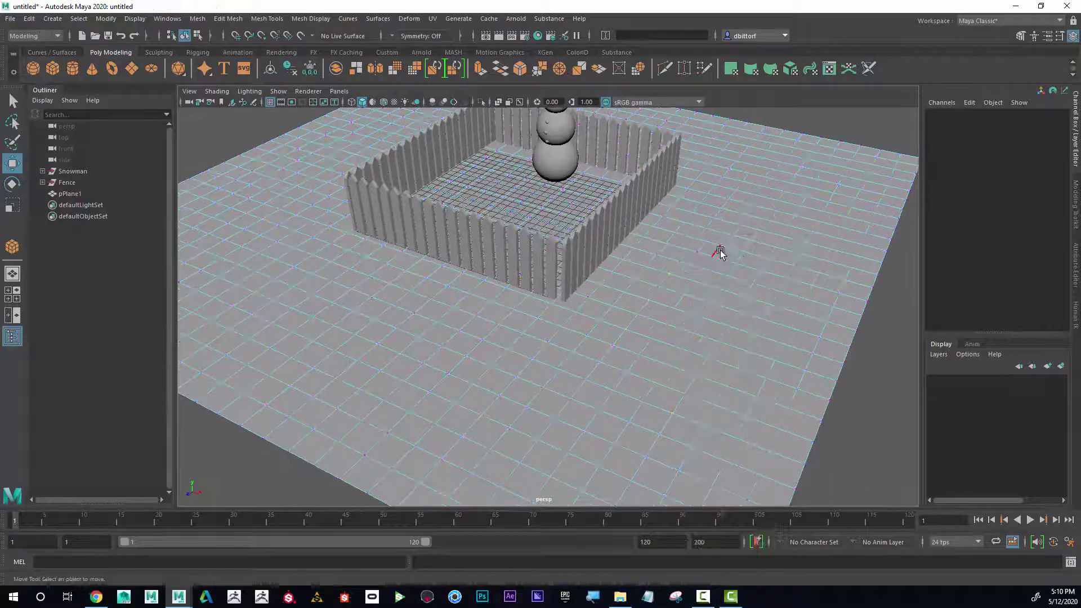
click(725, 239)
drag(729, 211, 735, 157)
key(ctrl+z)
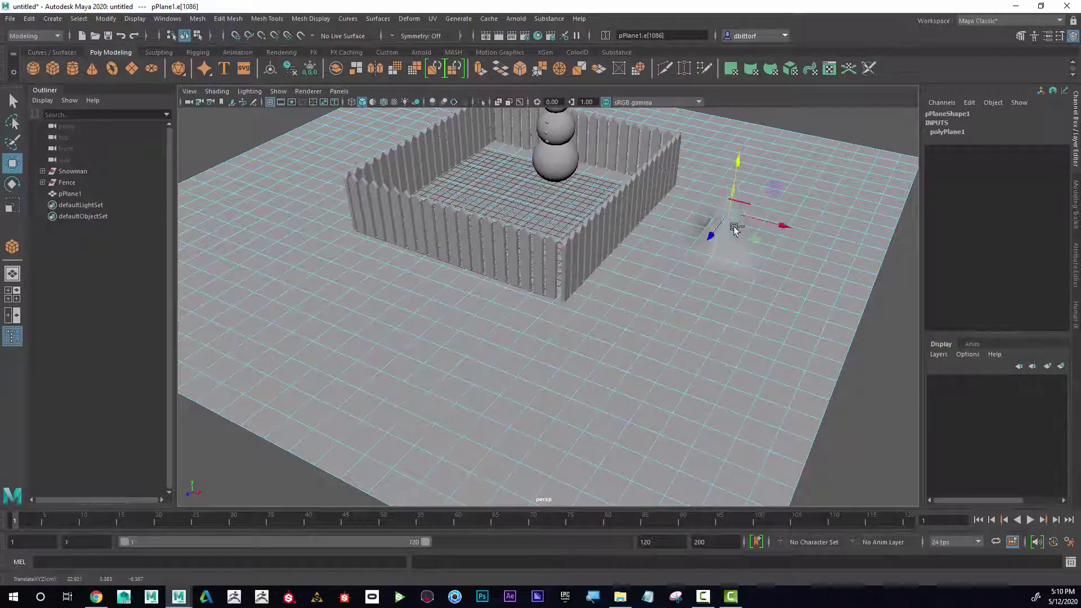
click(668, 315)
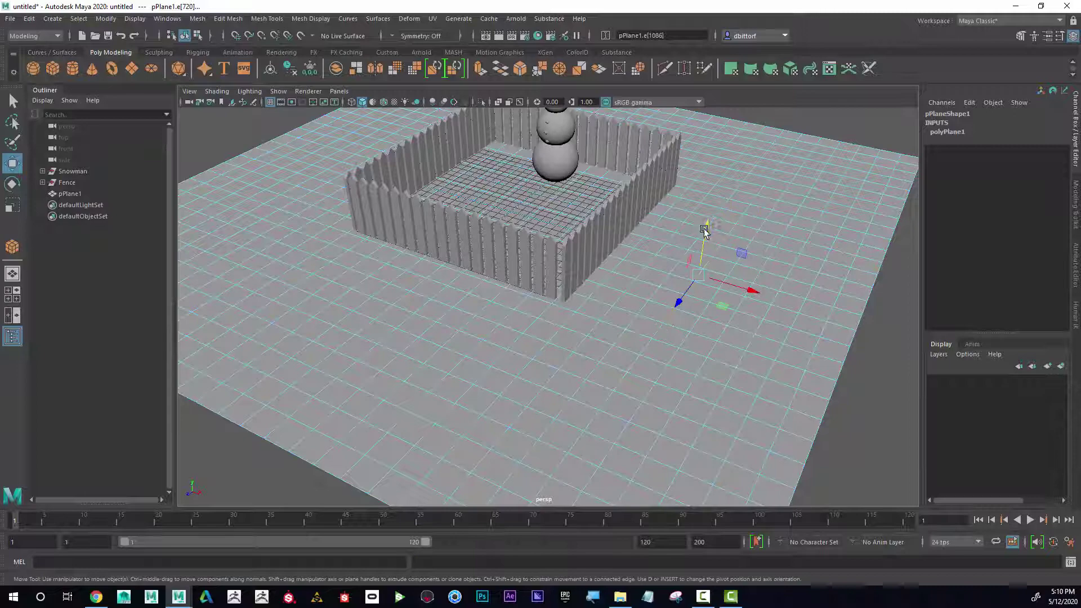
mouse_move(703, 231)
mouse_down()
mouse_move(714, 169)
mouse_move(711, 217)
mouse_up()
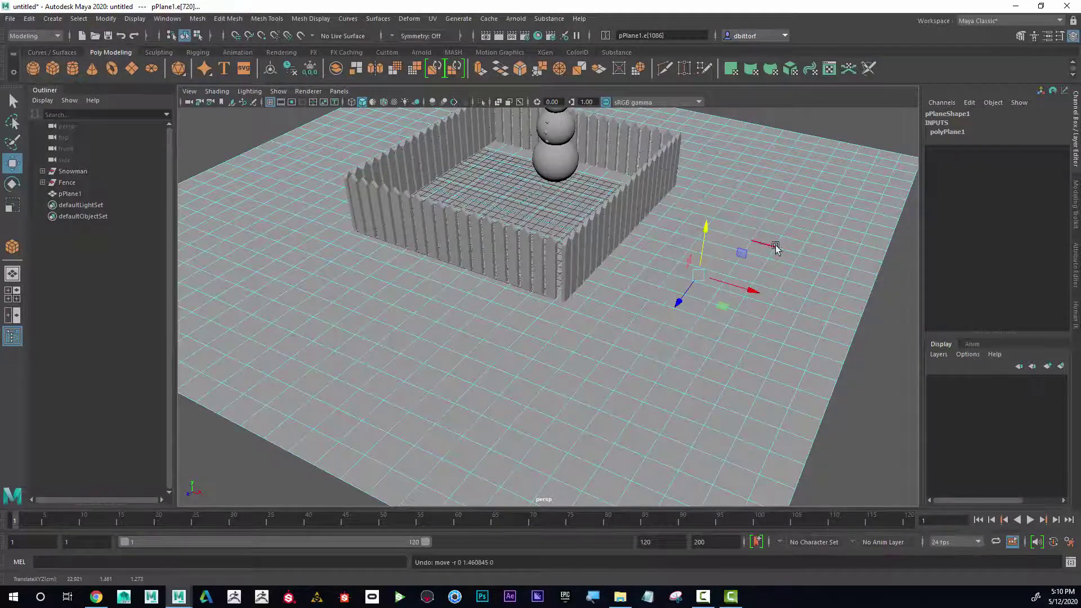
Step: Try raising a block of edges on the ground beside the fence, and undo the move
alt+drag(771, 248, 836, 389)
drag(686, 241, 719, 206)
key(ctrl+z)
alt+drag(585, 296, 567, 267)
alt+right_drag(567, 266, 711, 303)
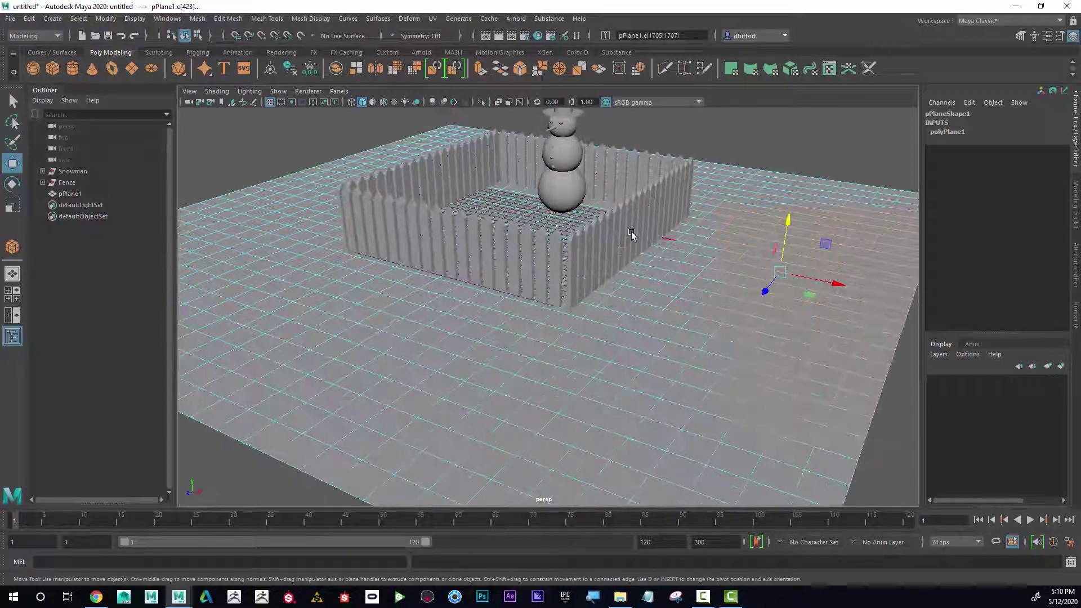
alt+drag(710, 278, 677, 287)
Step: Return the plane to vertex selection and select one vertex beside the fence, undoing a trial lift without falloff
right_click(702, 261)
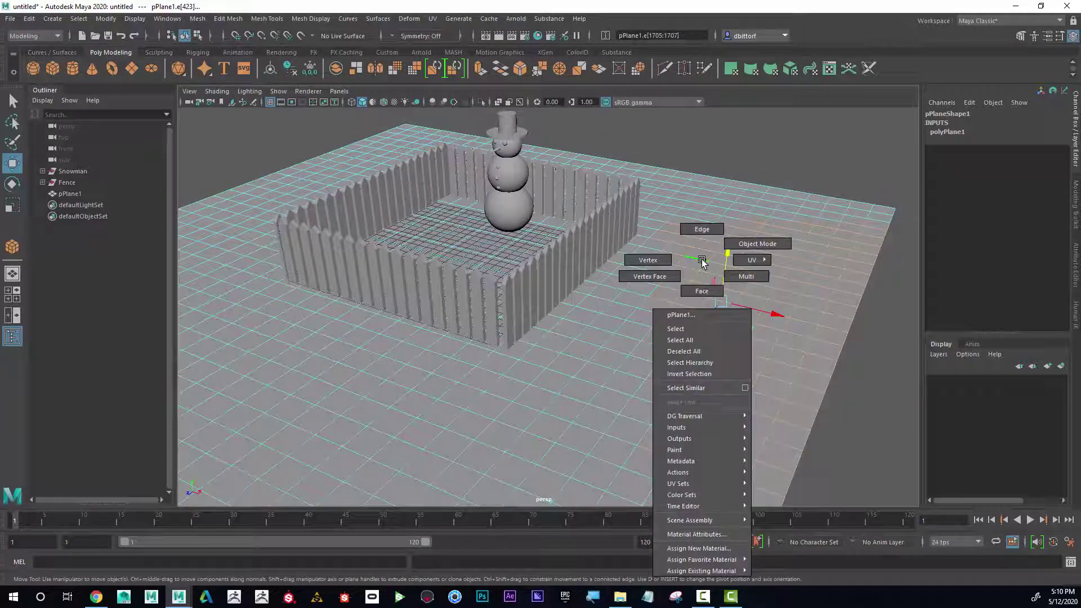
right_drag(701, 261, 645, 260)
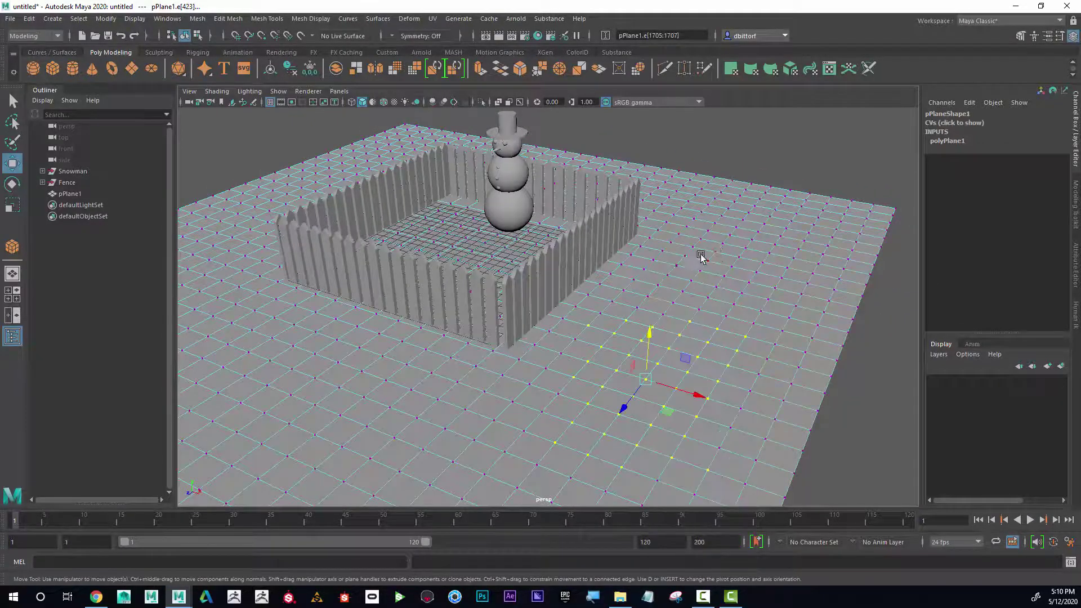
click(746, 248)
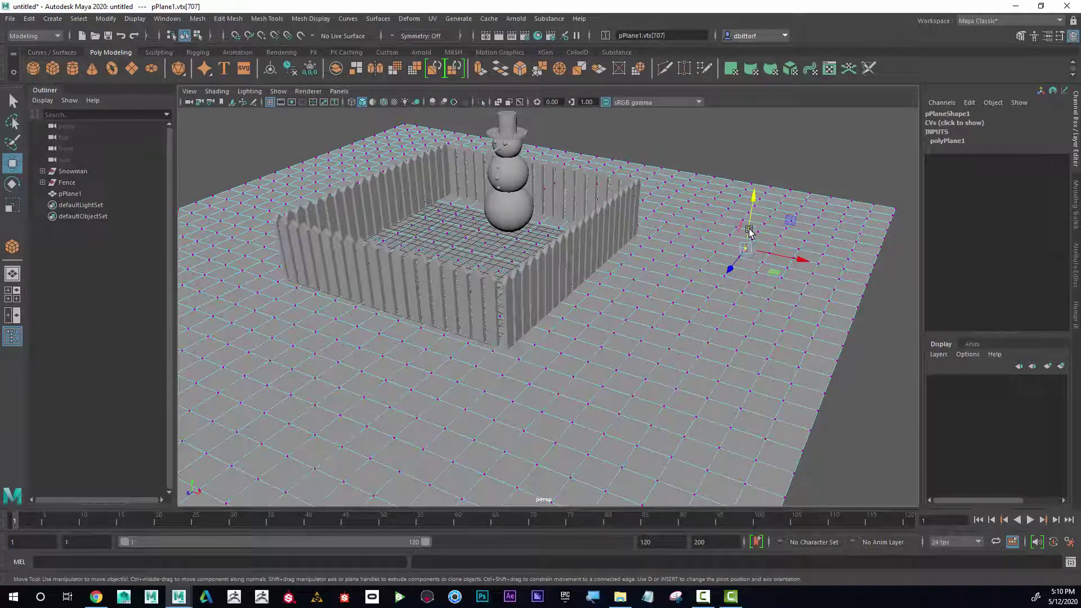
drag(751, 203, 726, 190)
key(ctrl+z)
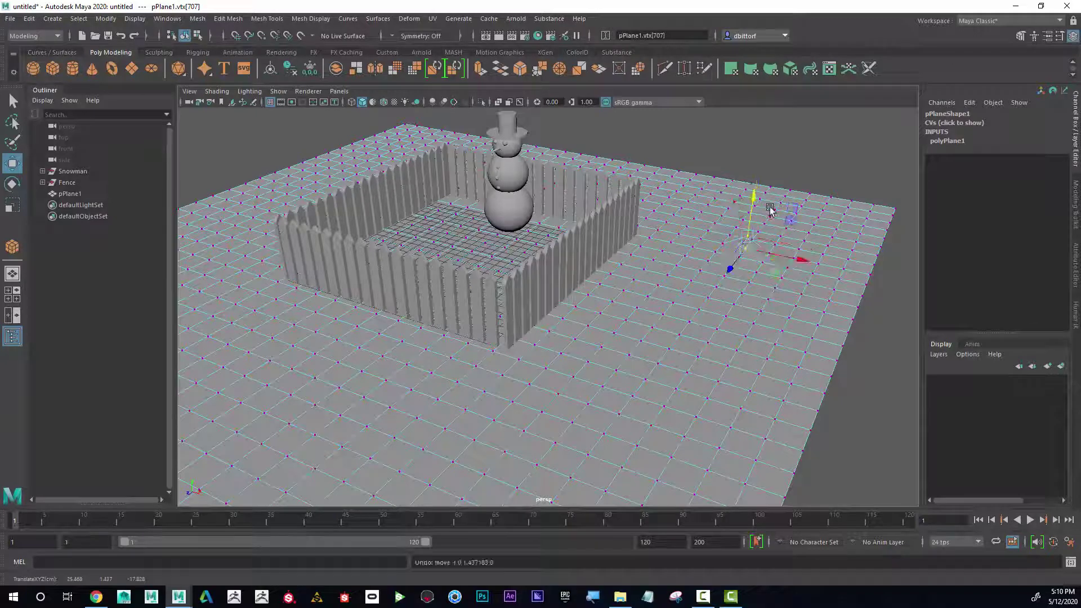
Step: Enable soft selection, widen its falloff radius, and raise the selected vertex about 3.9 cm into a rounded hill
key(b)
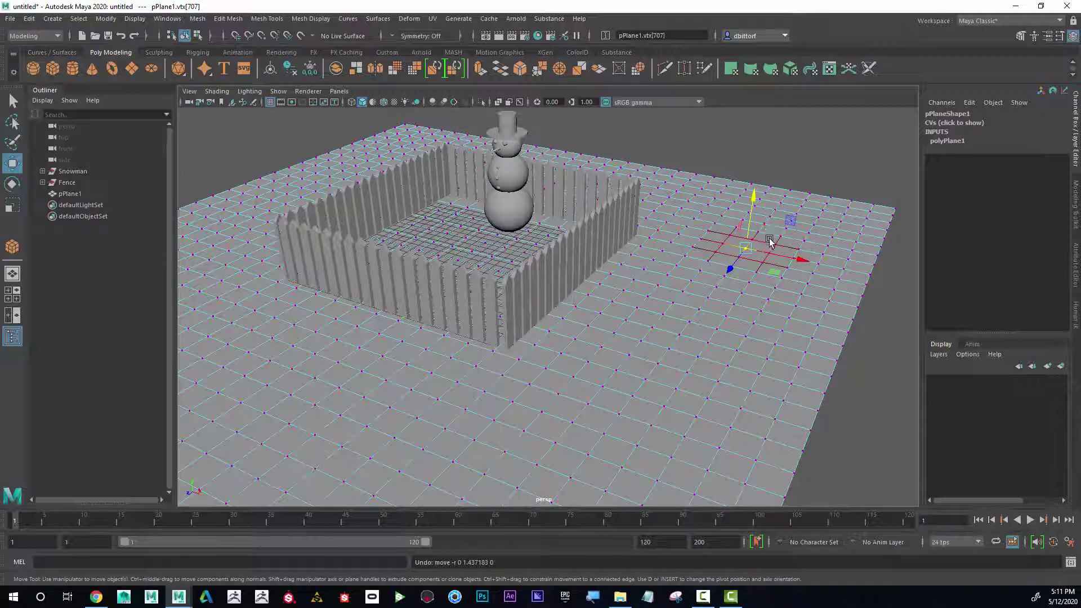
key(b)
drag(778, 242, 872, 242)
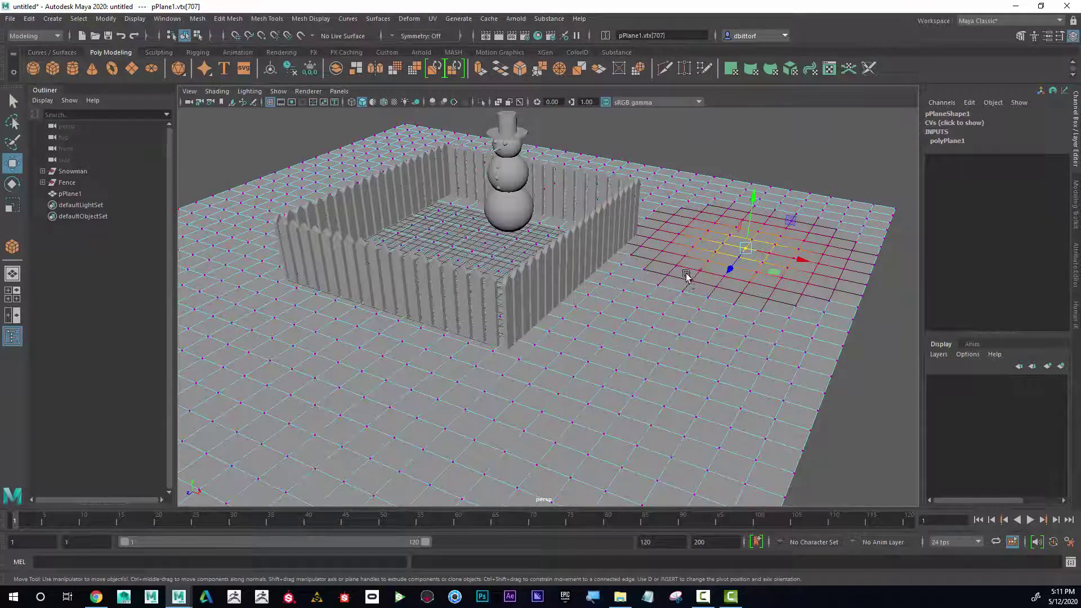
drag(739, 212, 755, 163)
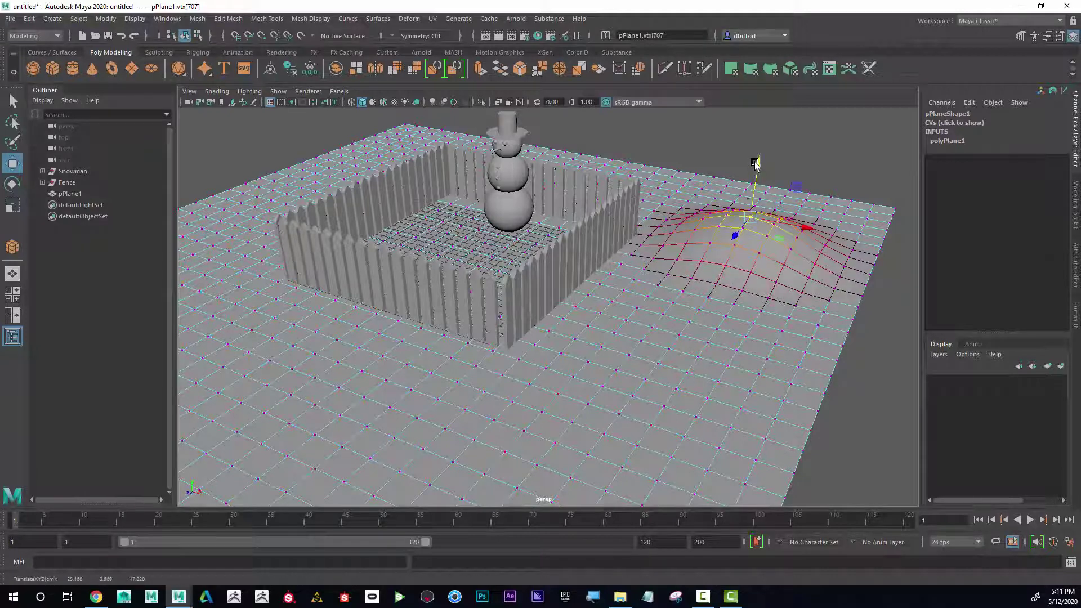
Step: Raise two more soft-selected vertices along the same side of the fence, one near the front corner and one between the hills
click(628, 357)
drag(631, 316, 633, 283)
click(691, 281)
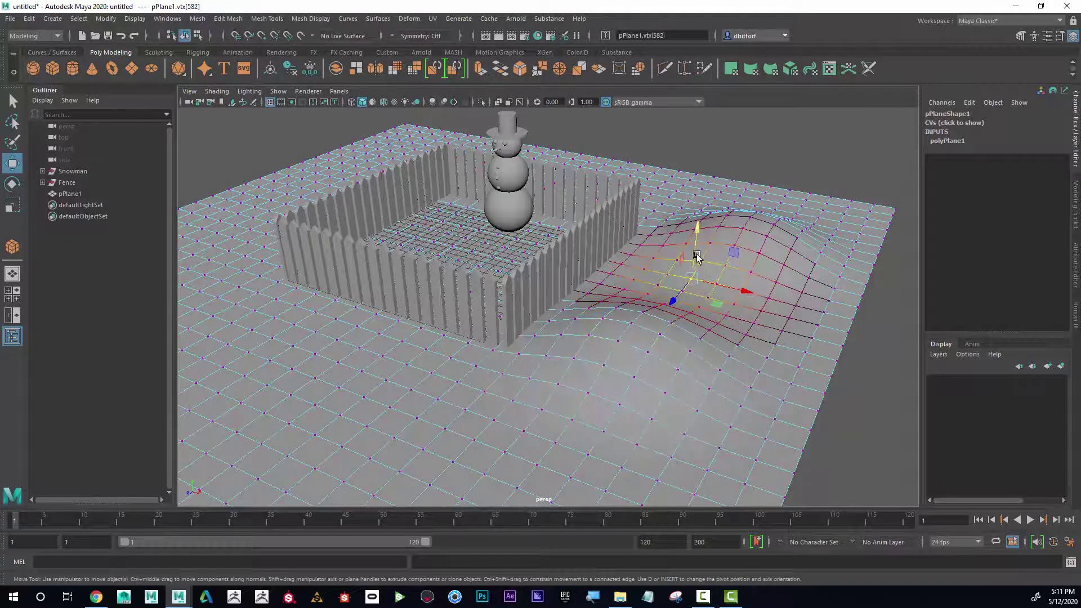
drag(696, 252, 696, 238)
Step: Raise a hill near the plane's back edge and lift a block of vertices at the adjacent far corner
click(667, 182)
drag(668, 143, 670, 107)
drag(844, 187, 910, 239)
drag(880, 178, 889, 142)
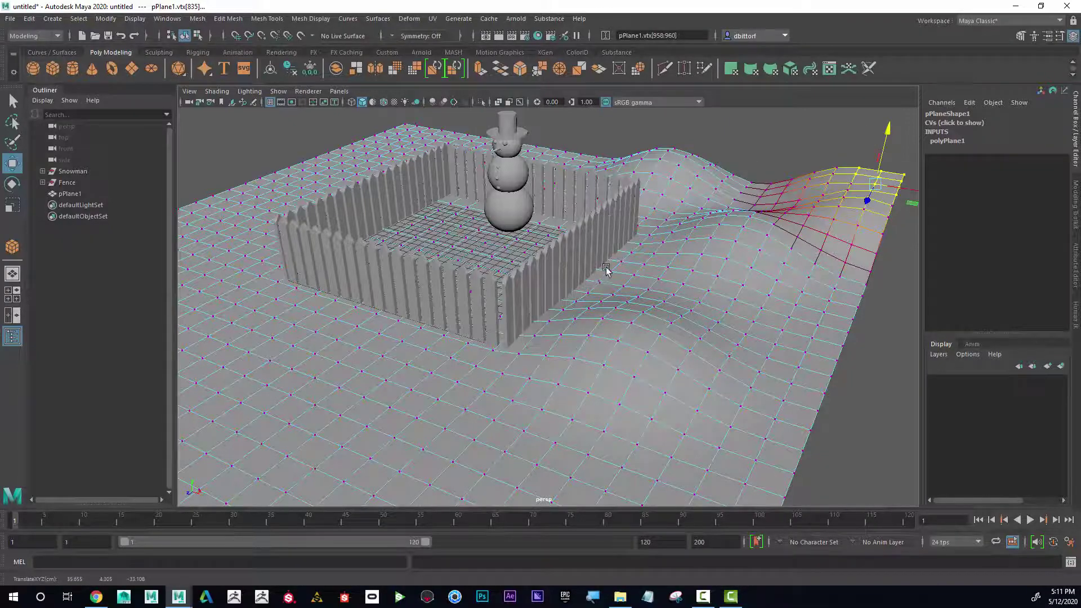
Step: Raise a small group of back-edge vertices to fill the dip between the hills behind the fence
alt+drag(557, 331, 366, 166)
drag(462, 171, 505, 215)
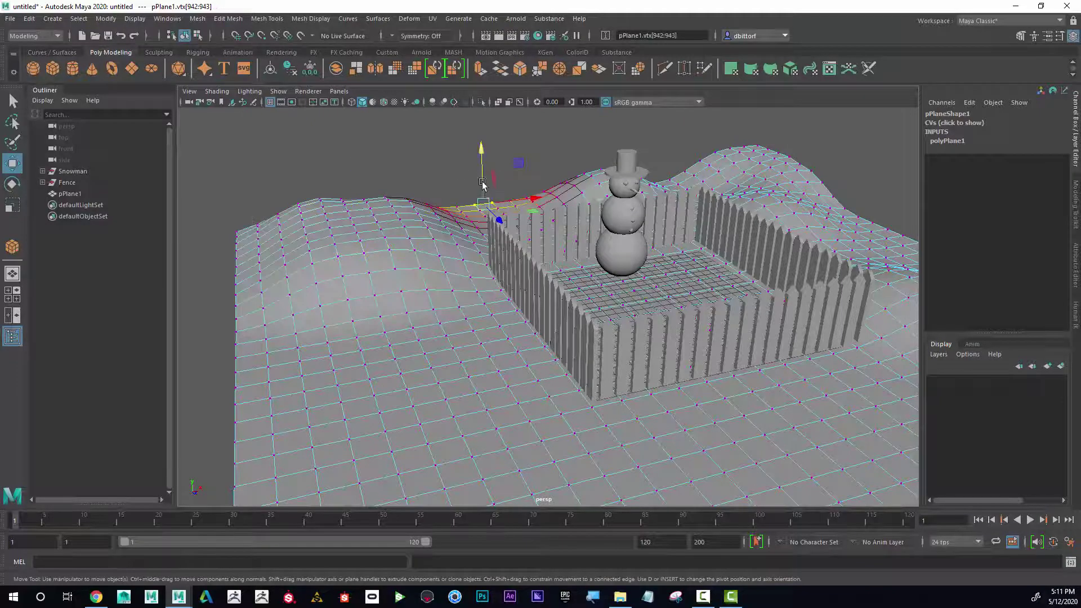
drag(480, 162, 480, 154)
Step: Raise a block of soft-selected vertices beside the fence's open side into a broad hill
alt+drag(505, 235, 437, 205)
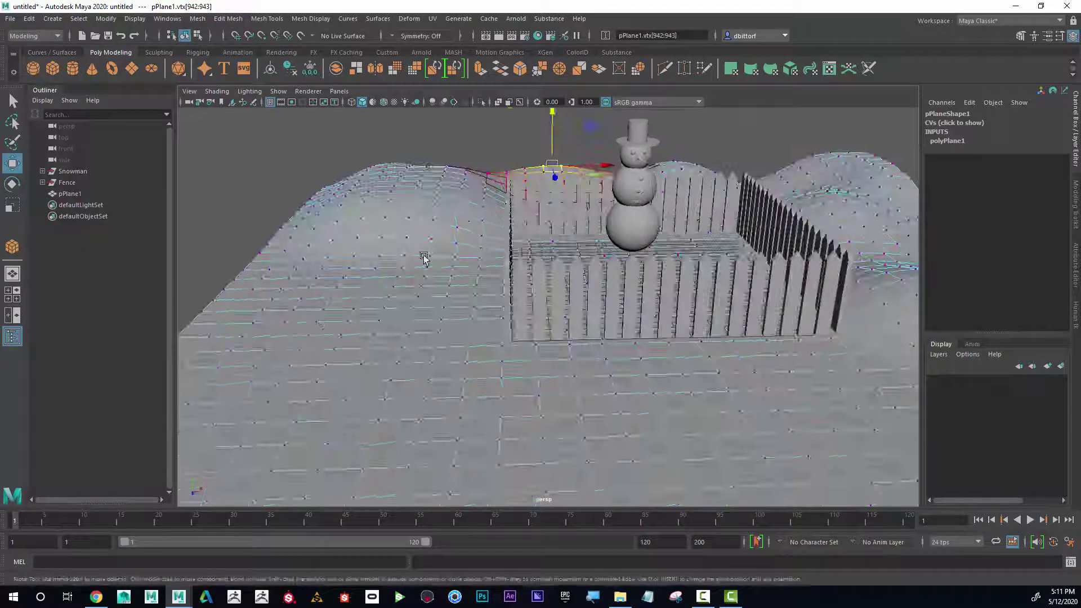
drag(262, 302, 366, 360)
alt+drag(470, 296, 403, 320)
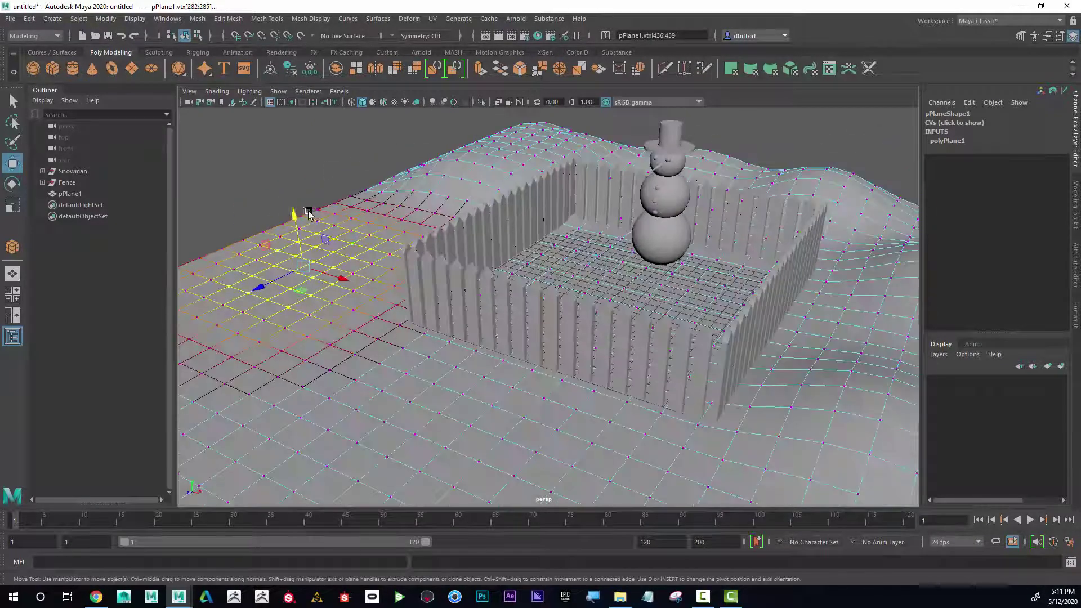
drag(294, 213, 287, 172)
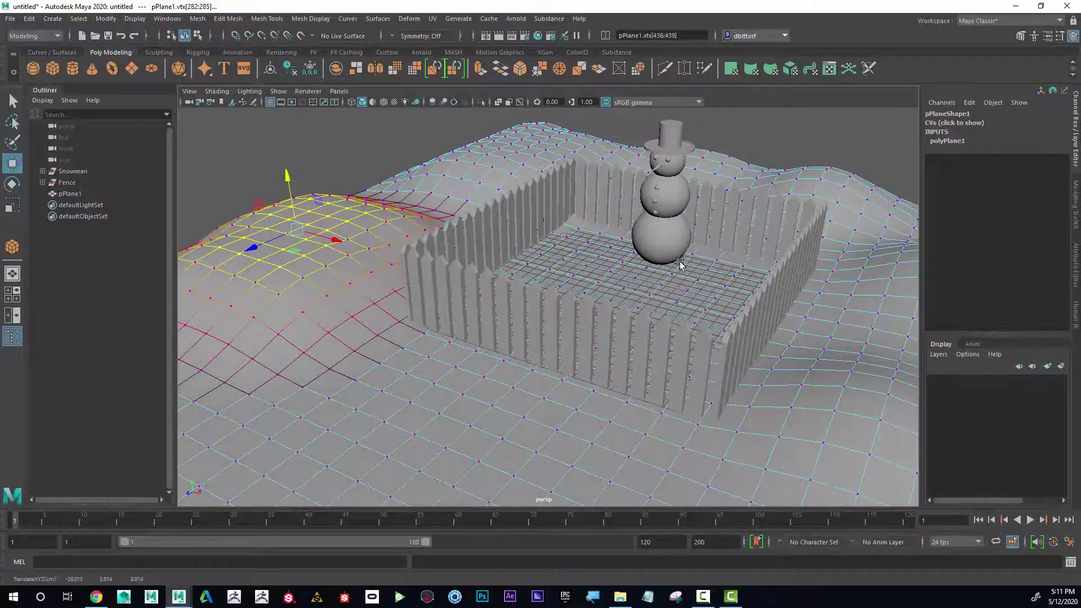
Step: Raise the vertices at the plane's remaining flat side corner, next to the newest hill, into another hill
alt+right_drag(679, 263, 403, 301)
drag(357, 319, 386, 337)
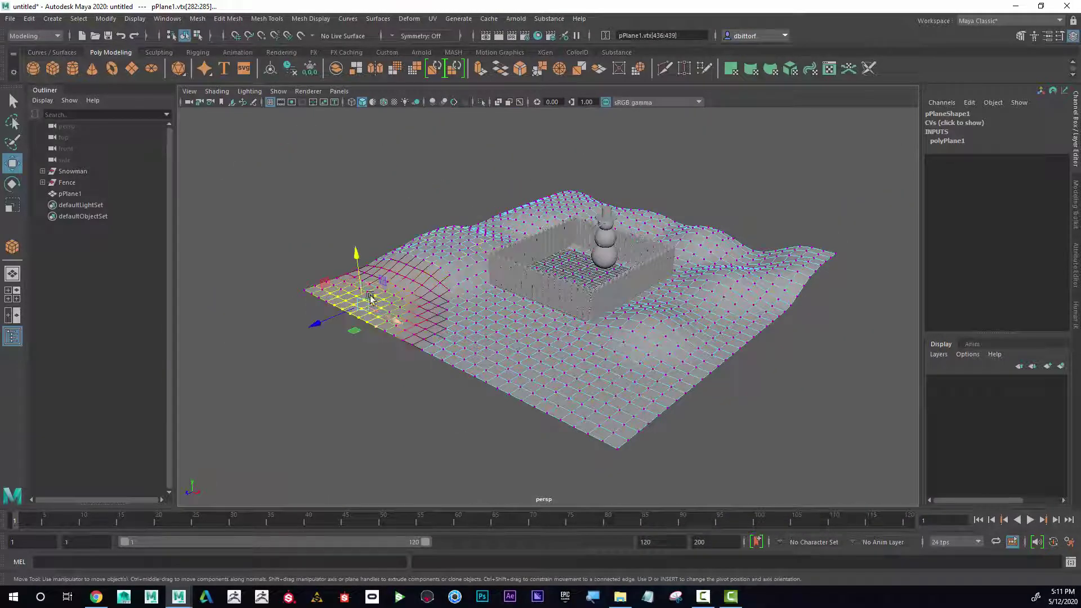
drag(356, 260, 353, 228)
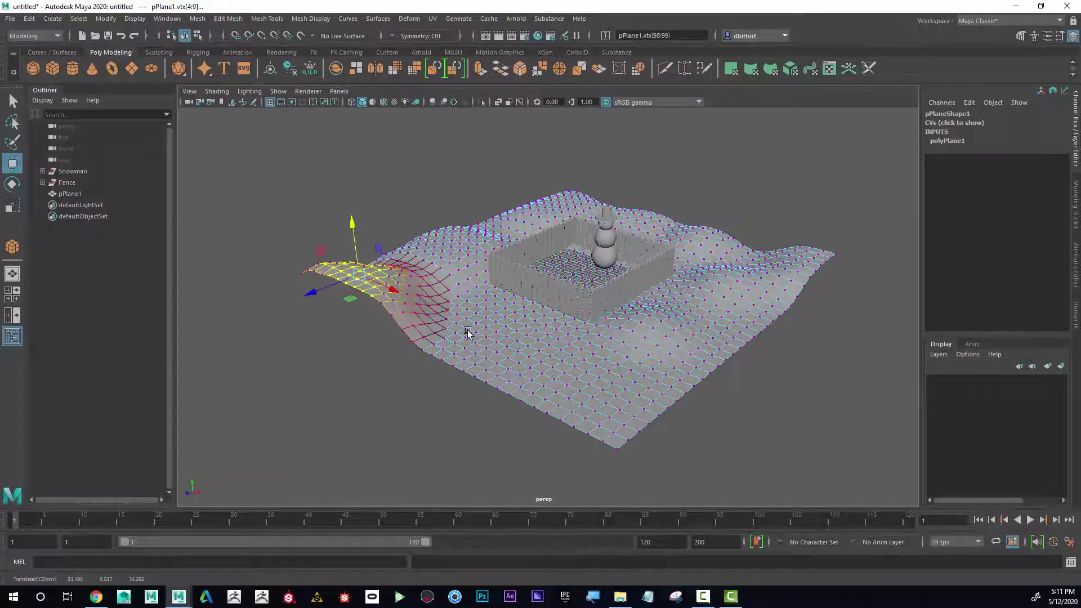
Step: Raise one vertex just outside the front of the fence and a block of vertices at the plane's nearest corner into hills
click(498, 319)
drag(498, 298, 502, 270)
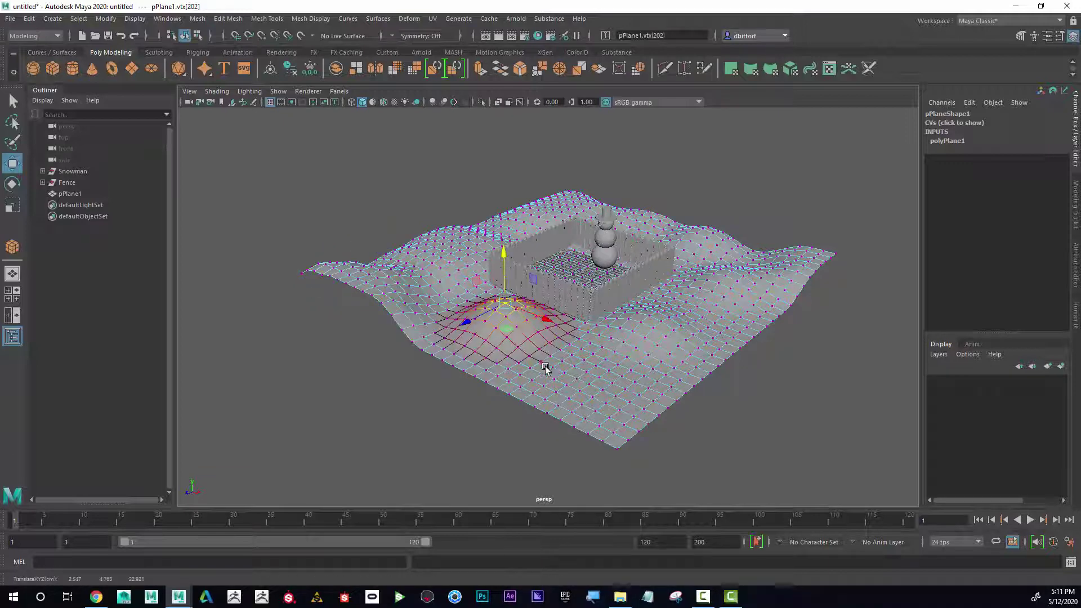
drag(612, 423, 635, 446)
drag(596, 367, 595, 340)
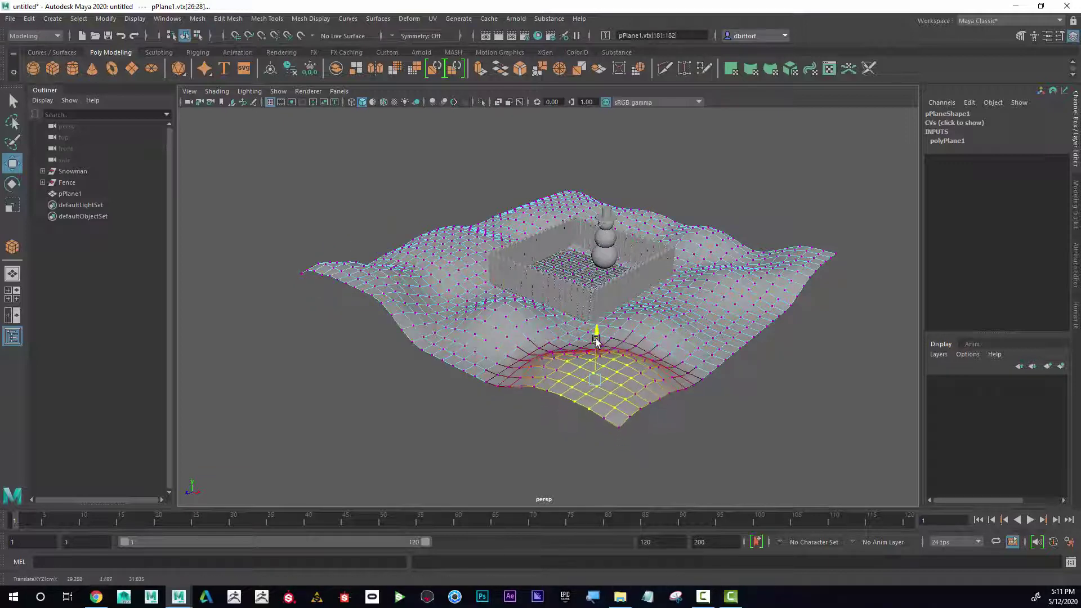
Step: Raise a soft-selected vertex in the back corner of the ground inside the fence to about 0.8 cm
alt+drag(514, 341, 602, 350)
alt+right_drag(602, 350, 863, 396)
alt+middle_drag(742, 307, 670, 365)
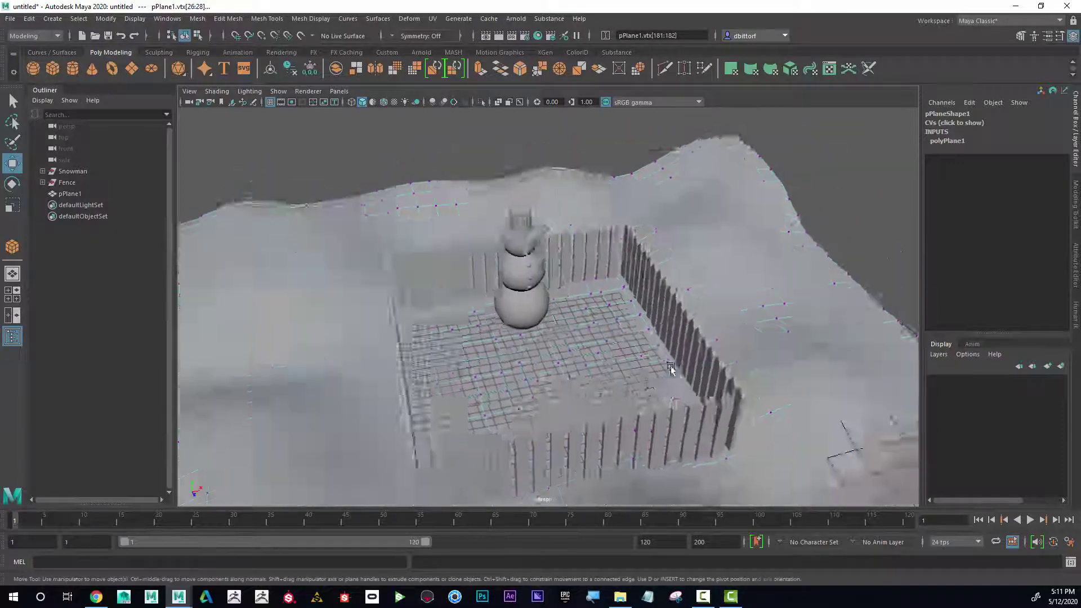
alt+drag(670, 365, 710, 348)
alt+right_drag(711, 348, 764, 387)
click(673, 336)
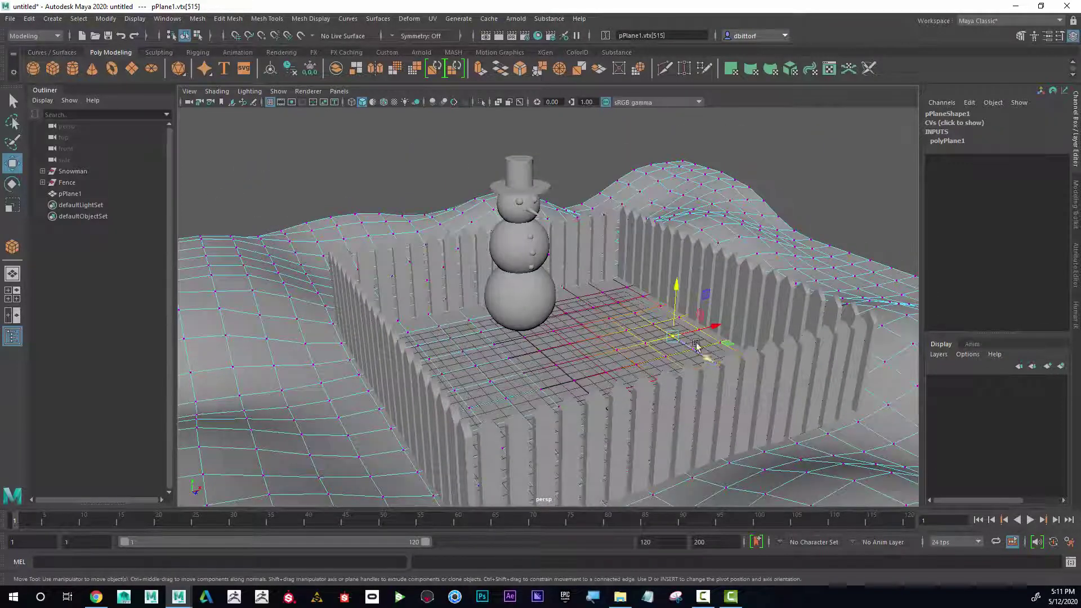
alt+drag(681, 282, 384, 328)
click(379, 316)
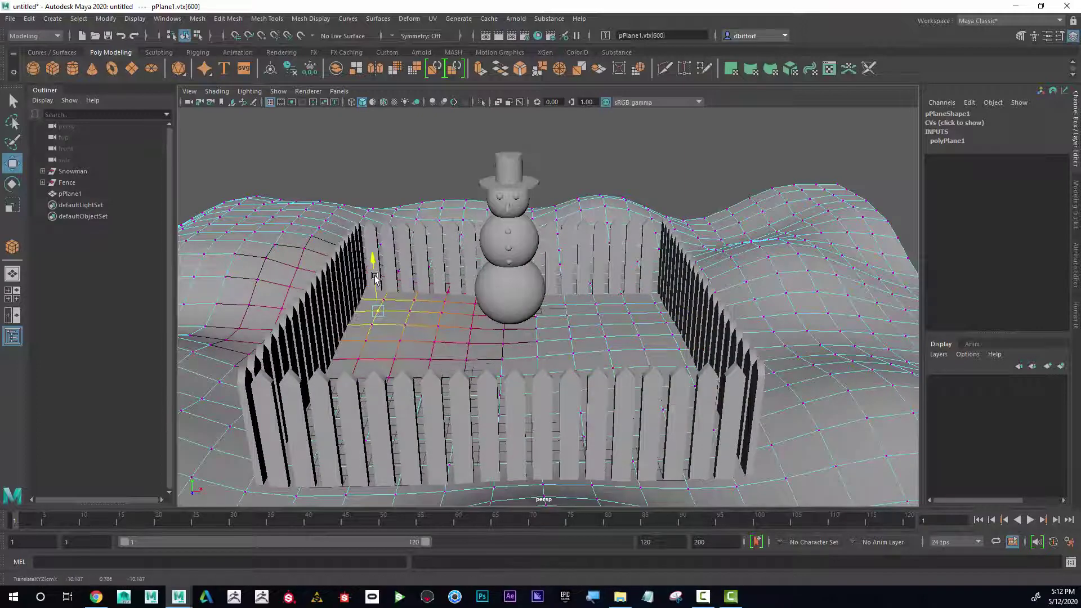
Step: Raise another soft-selected vertex inside the fence, away from the snowman, to about 0.3 cm
alt+drag(450, 309, 325, 343)
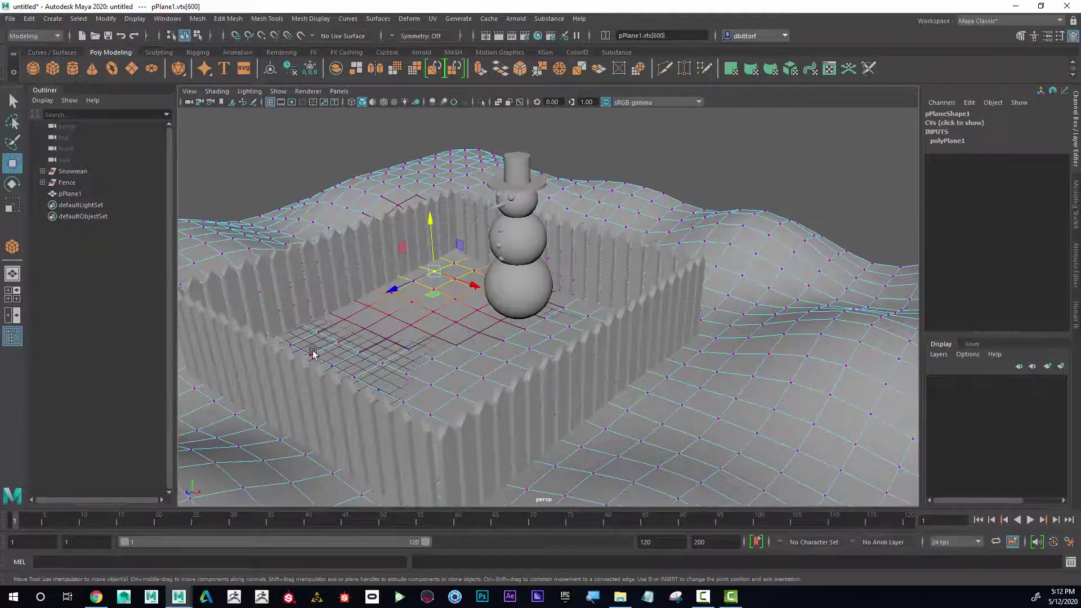
click(311, 353)
alt+drag(450, 335, 369, 316)
drag(365, 271, 364, 264)
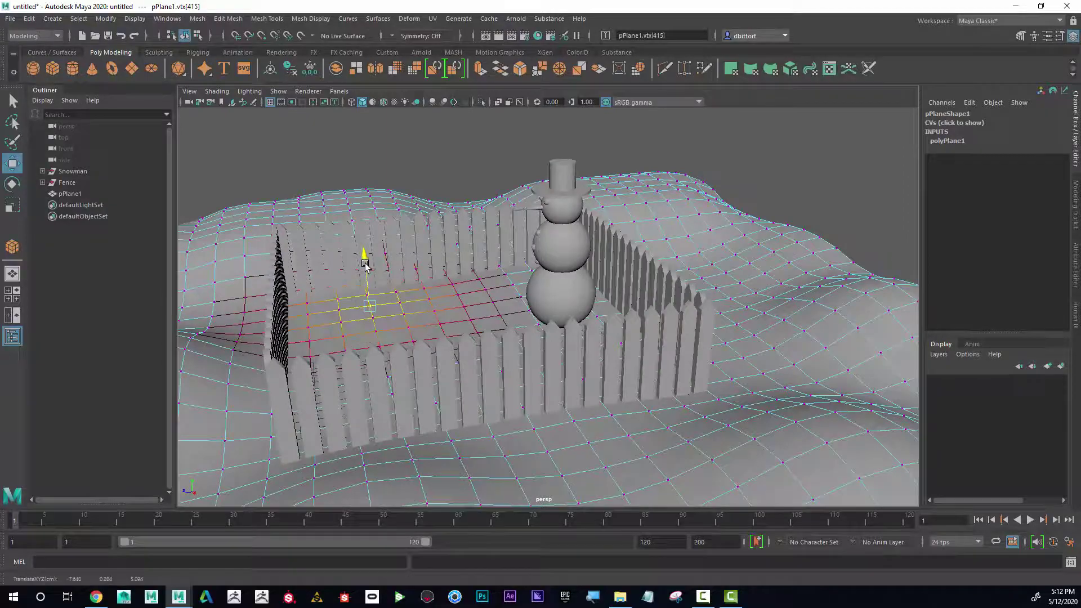
Step: Leave vertex editing of the ground plane and return to object mode
alt+drag(427, 293, 558, 315)
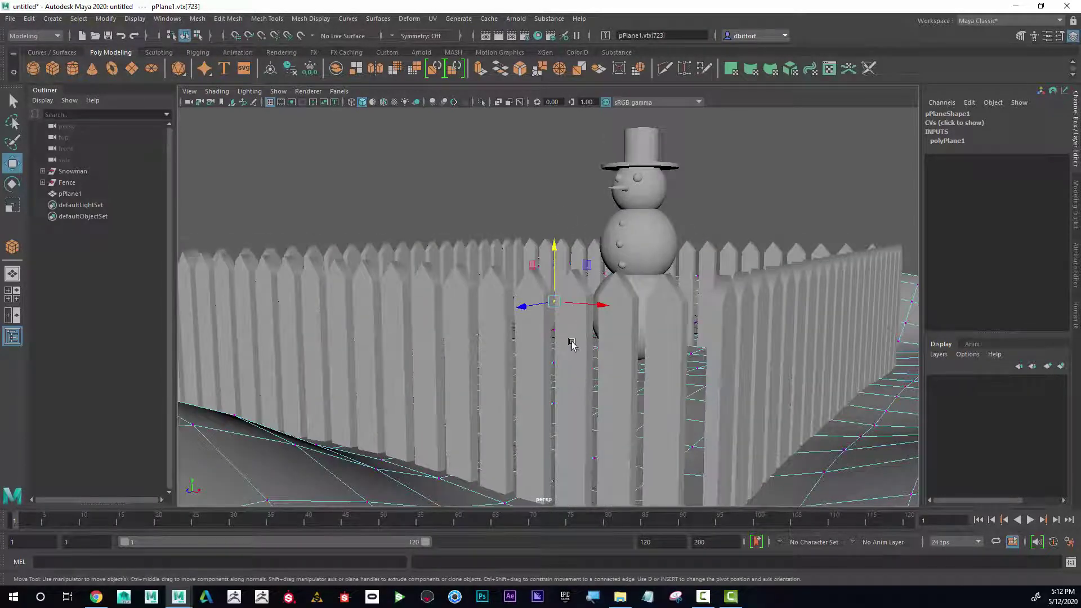
alt+drag(587, 362, 538, 332)
right_drag(546, 286, 547, 321)
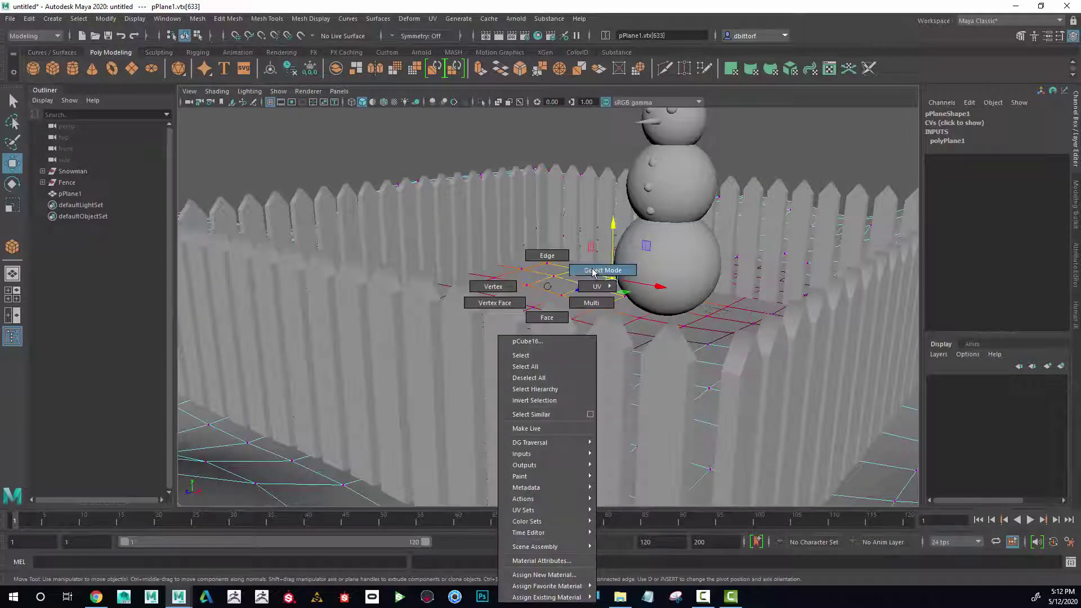
Step: Try moving the tip vertices of a front fence picket, undo the move, and return to object mode
click(558, 325)
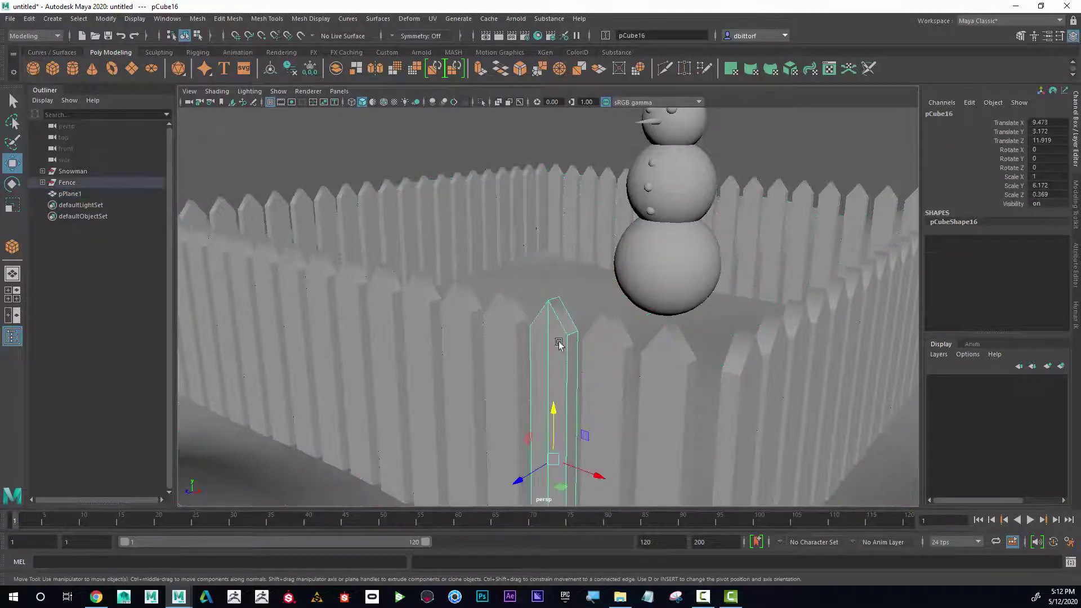
right_drag(556, 332, 506, 287)
click(539, 292)
drag(543, 280, 569, 305)
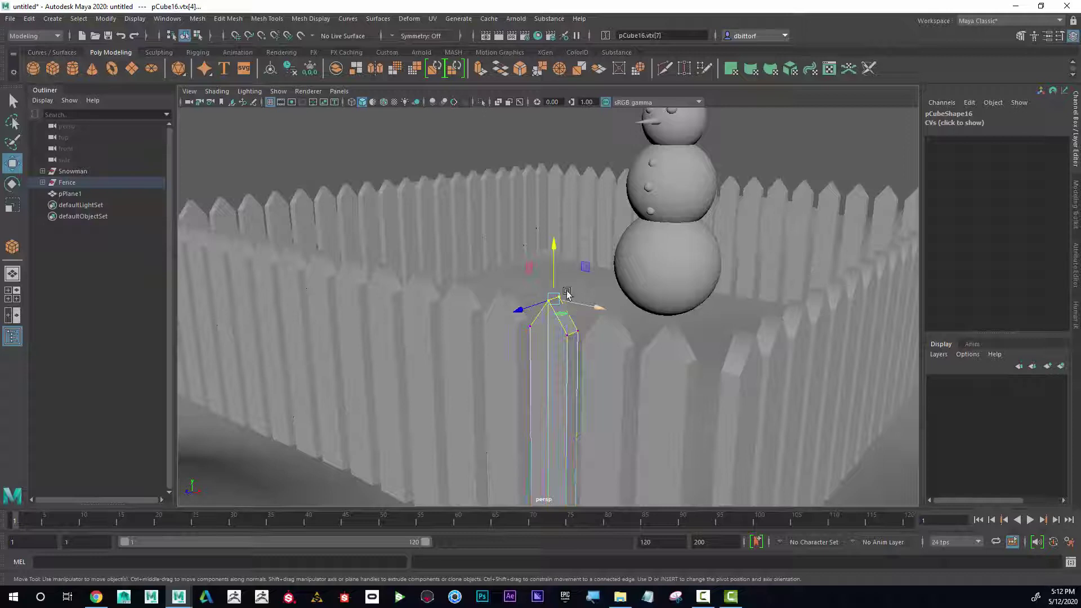
drag(554, 255, 587, 252)
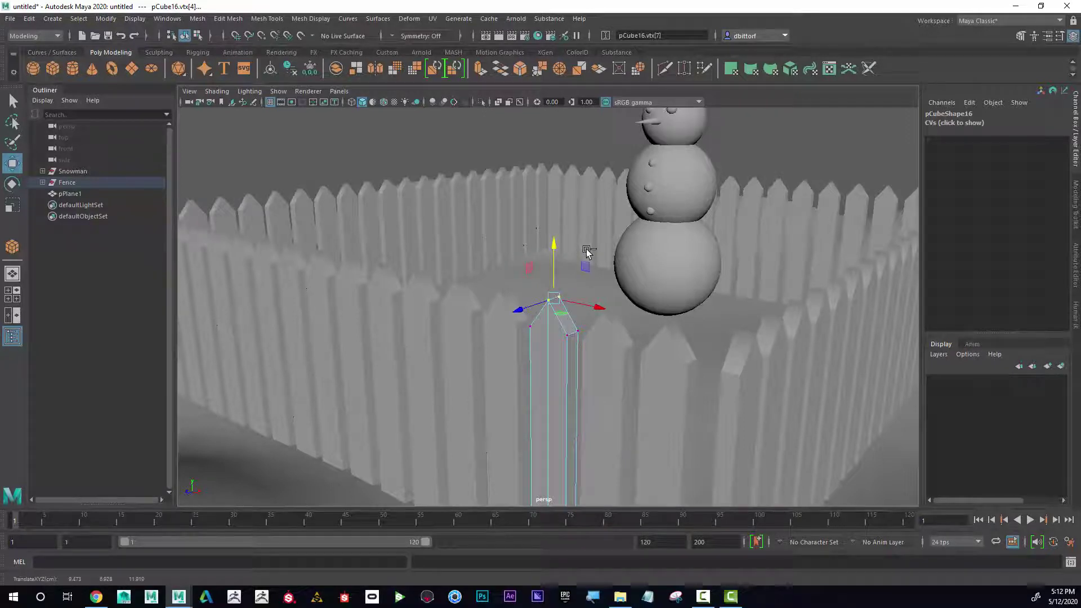
key(ctrl+z)
right_drag(560, 286, 608, 273)
Step: Select the hilly ground plane and rename it Ground
alt+right_drag(707, 304, 451, 308)
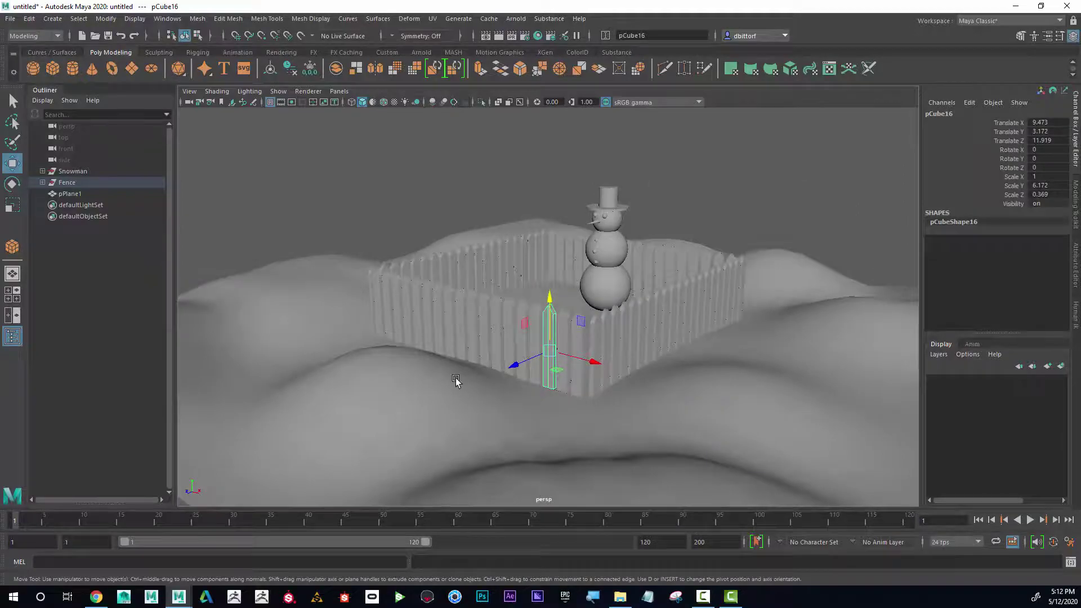
click(455, 378)
alt+drag(502, 405, 712, 352)
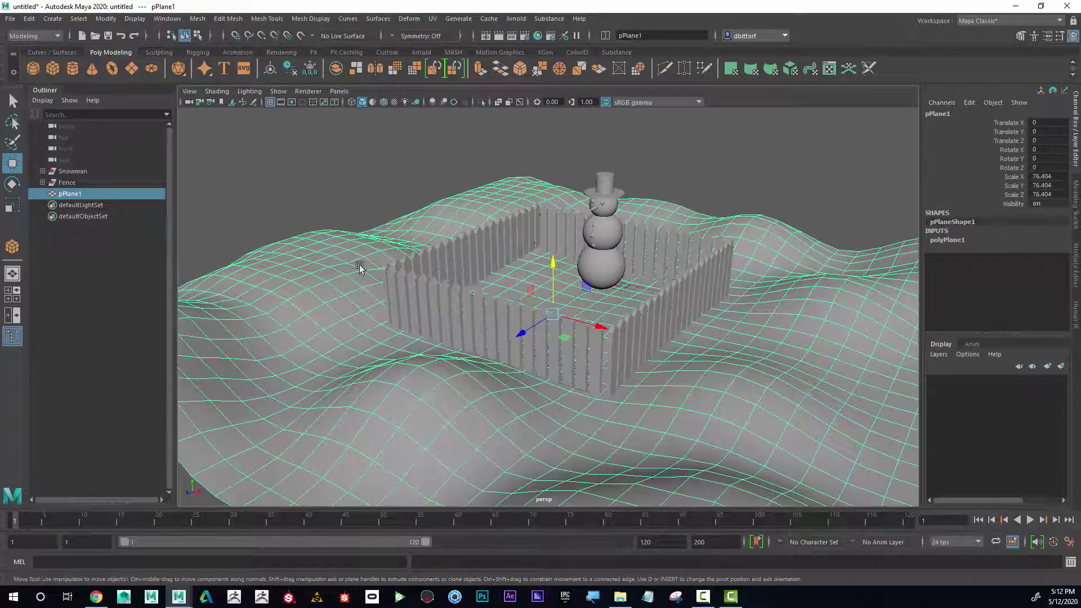
alt+drag(701, 460, 676, 422)
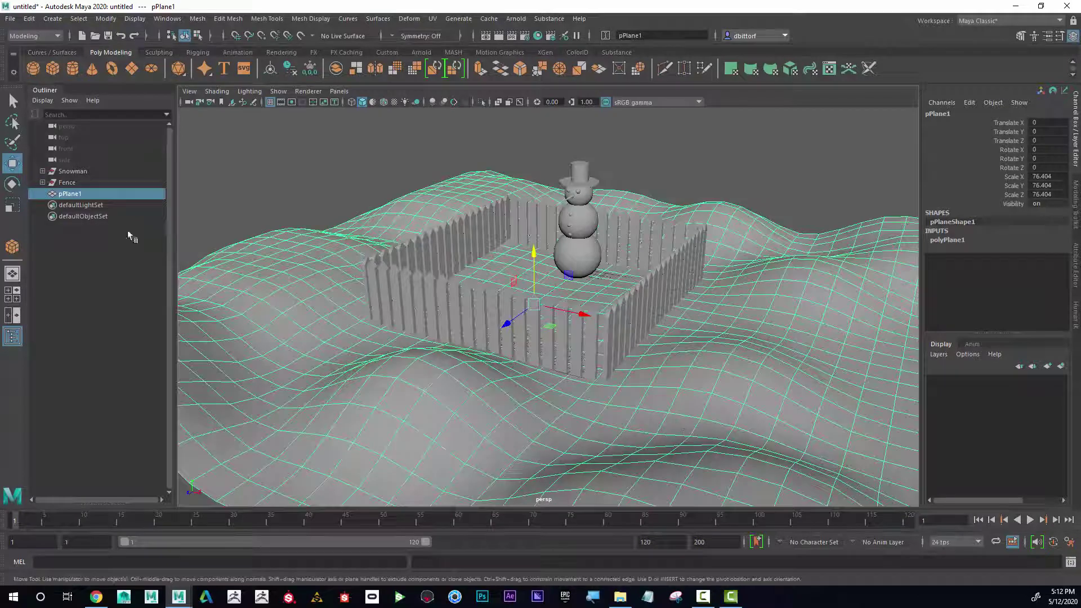
double_click(68, 194)
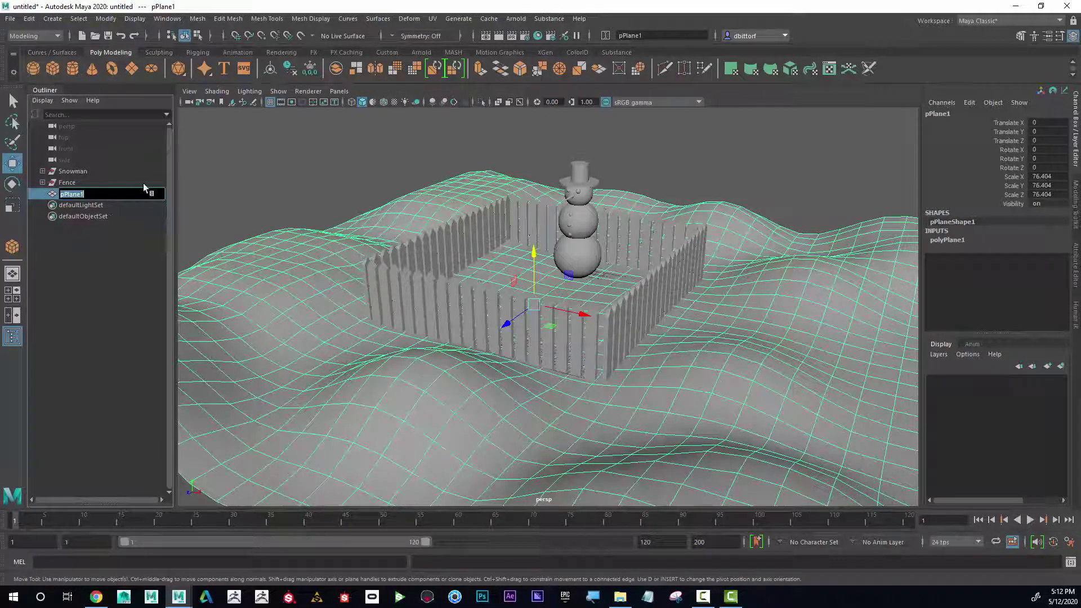
text(Ground)
key(Return)
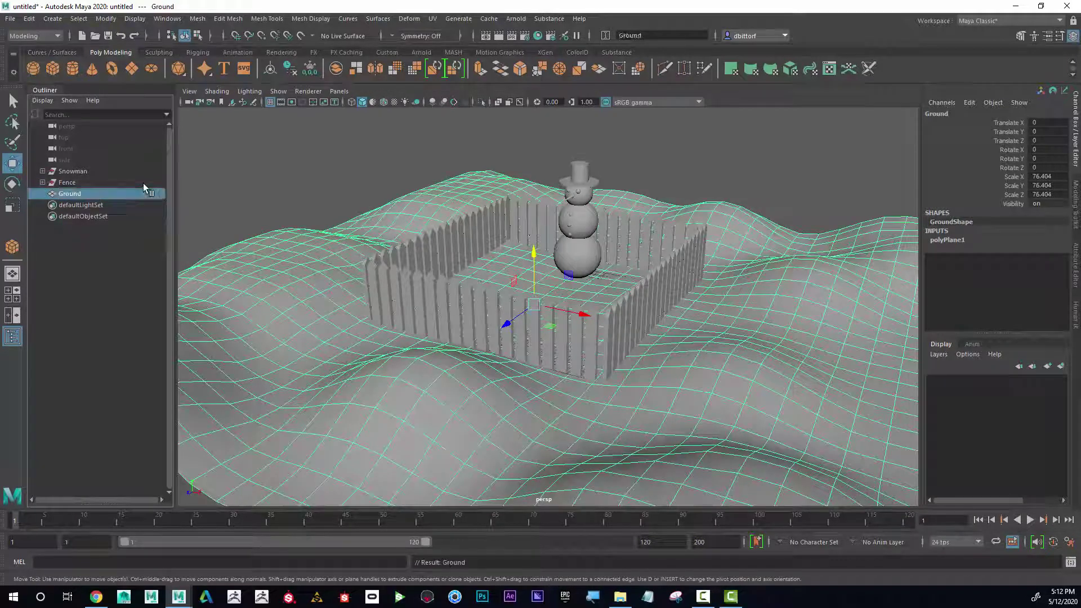